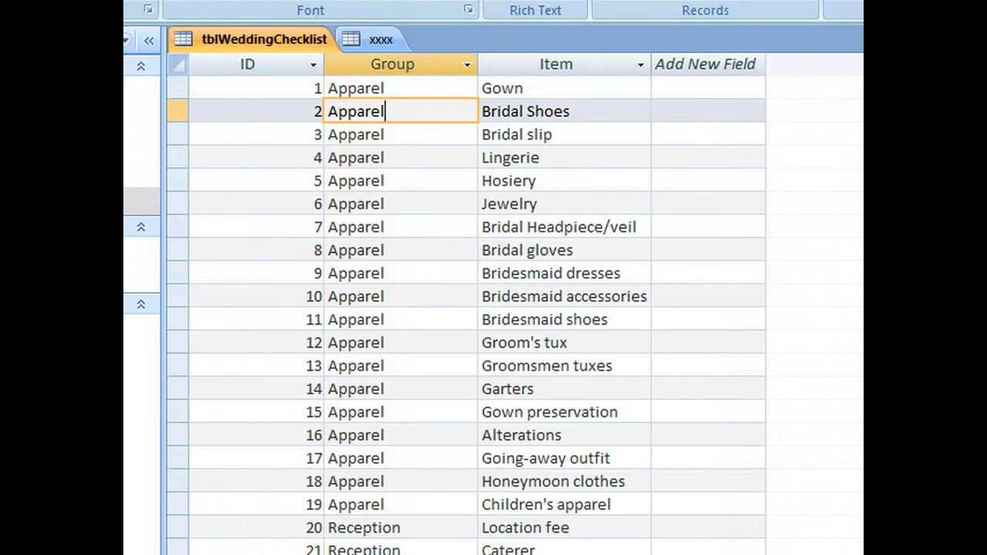
# Compare the Group entries in tblWeddingChecklist with the ID and Group list in table xxxx.
pyautogui.click(393, 151)
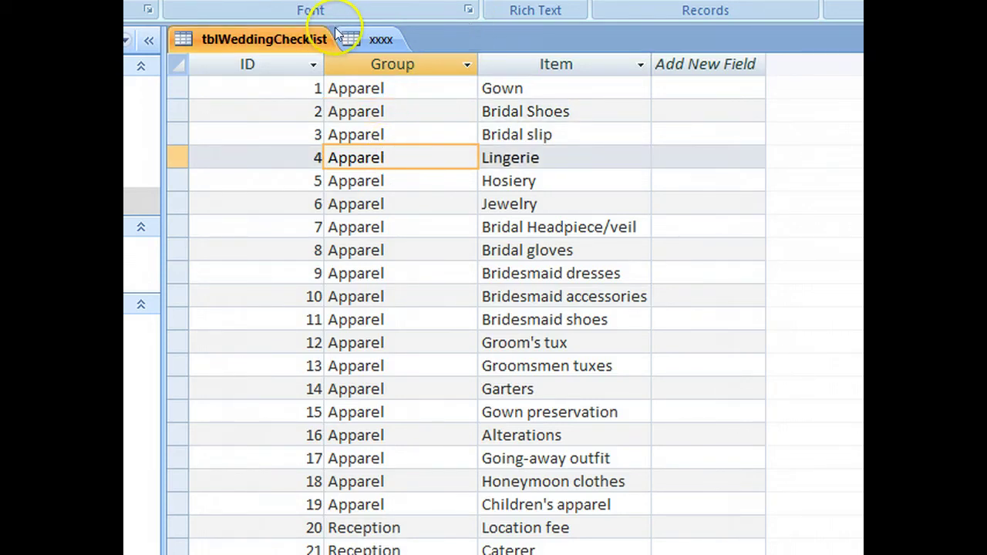
pyautogui.click(377, 88)
pyautogui.click(370, 40)
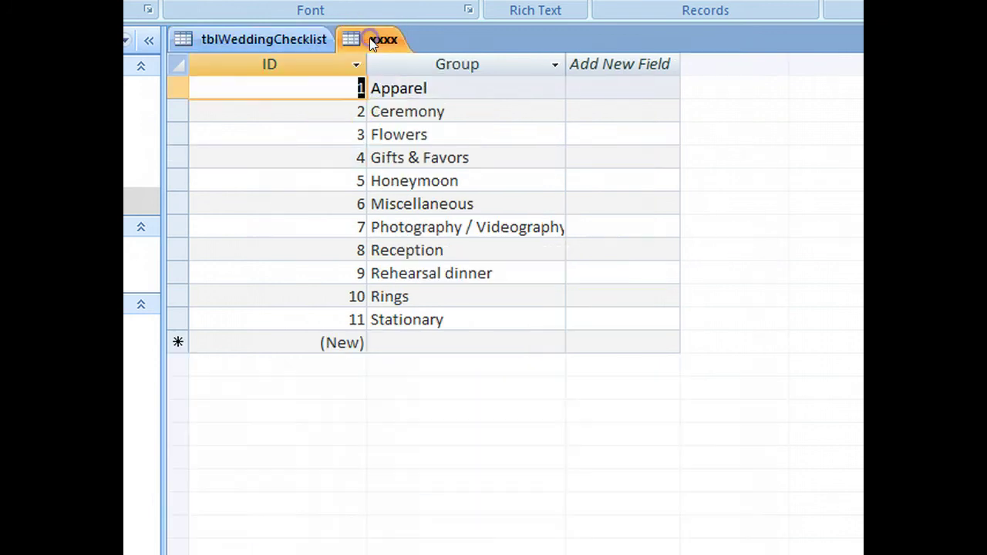
pyautogui.click(359, 87)
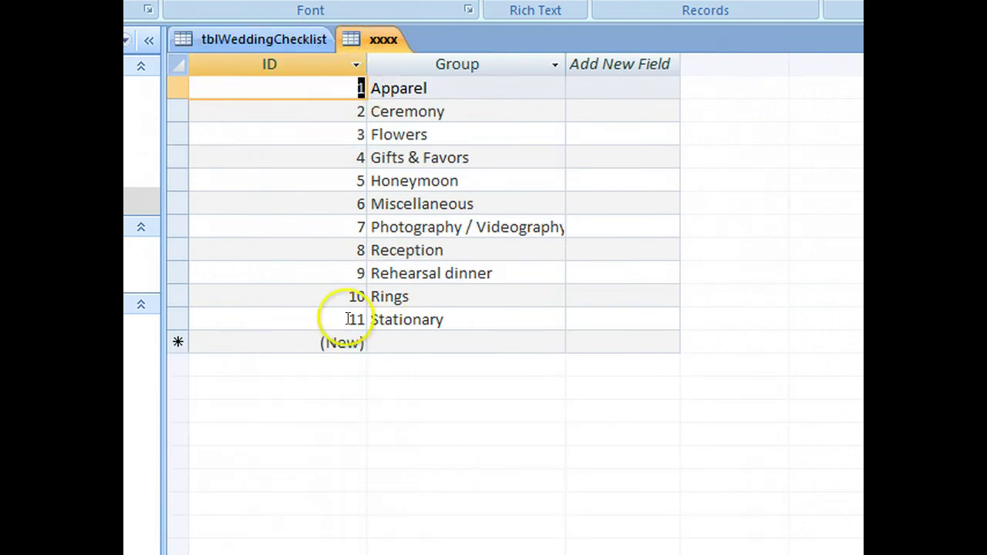
pyautogui.click(279, 37)
pyautogui.scroll(-14, 577, 198)
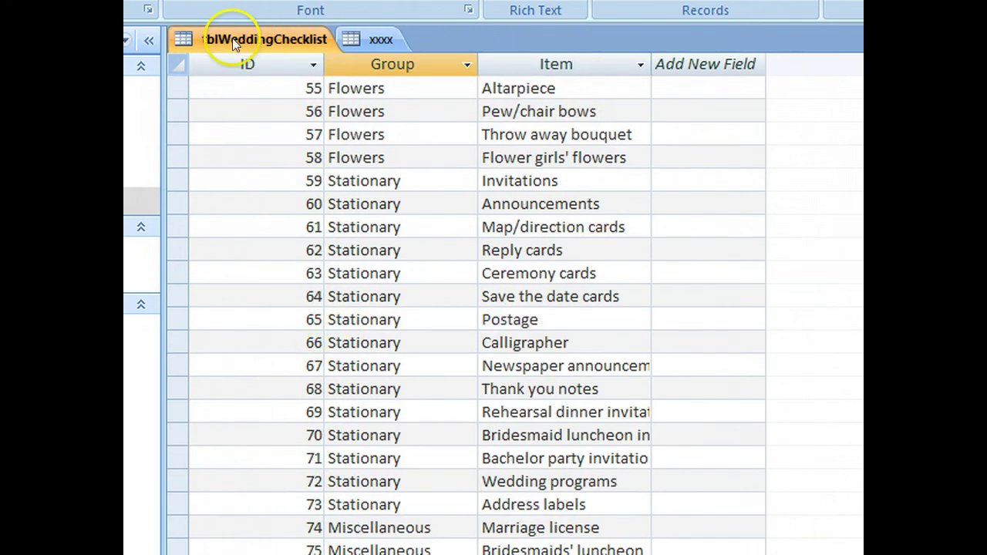
pyautogui.click(374, 38)
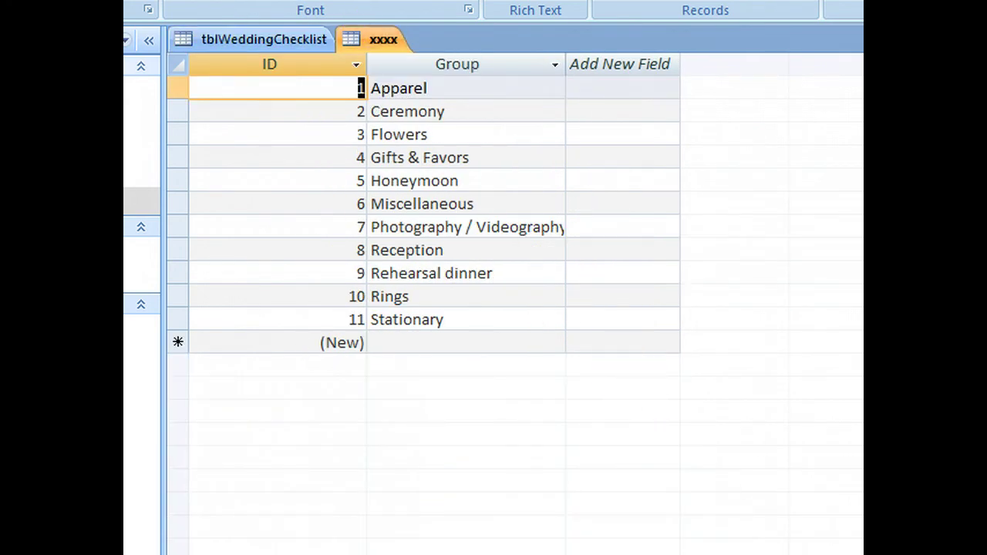
# In the design of tblWeddingChecklist, add a field named temp with the Number data type.
pyautogui.click(219, 42)
pyautogui.rightClick(260, 45)
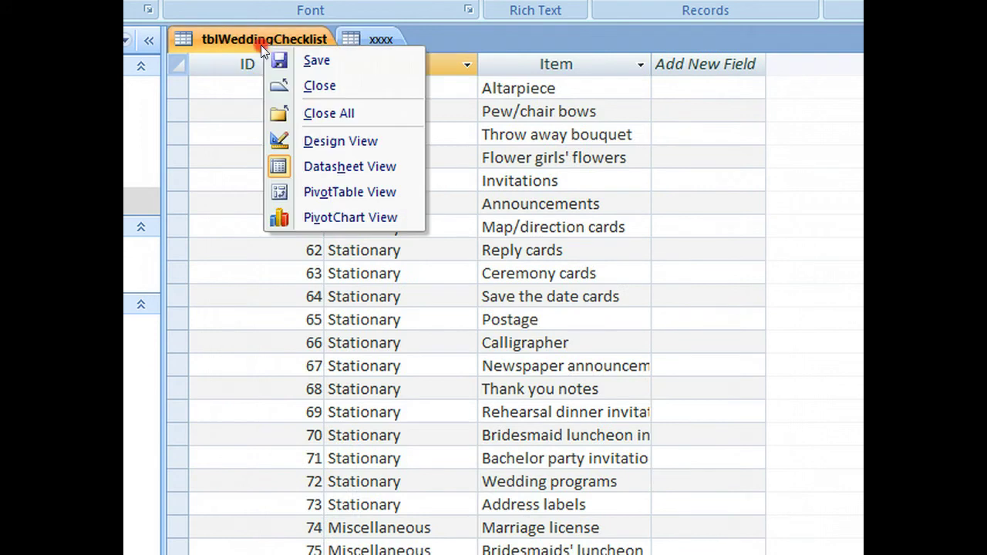
pyautogui.click(316, 141)
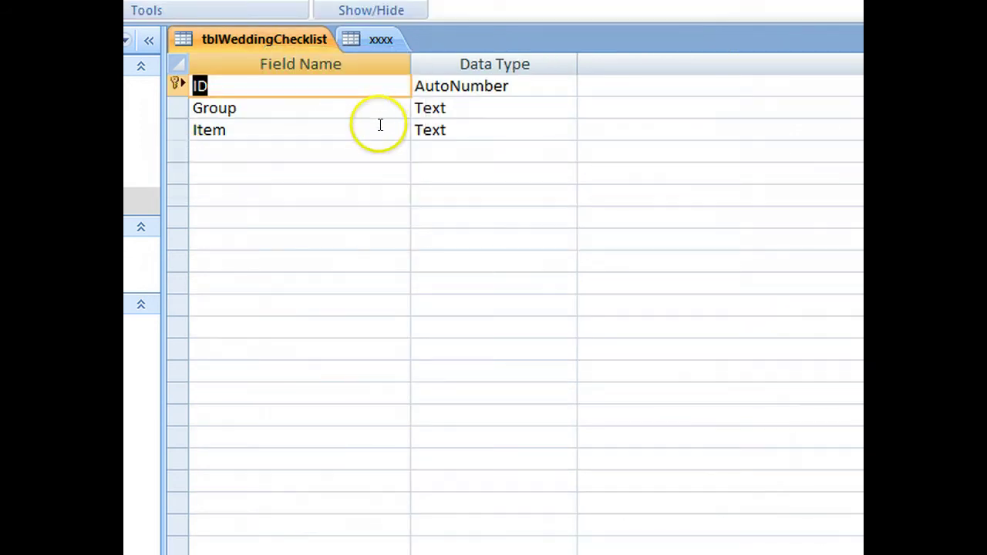
pyautogui.click(182, 152)
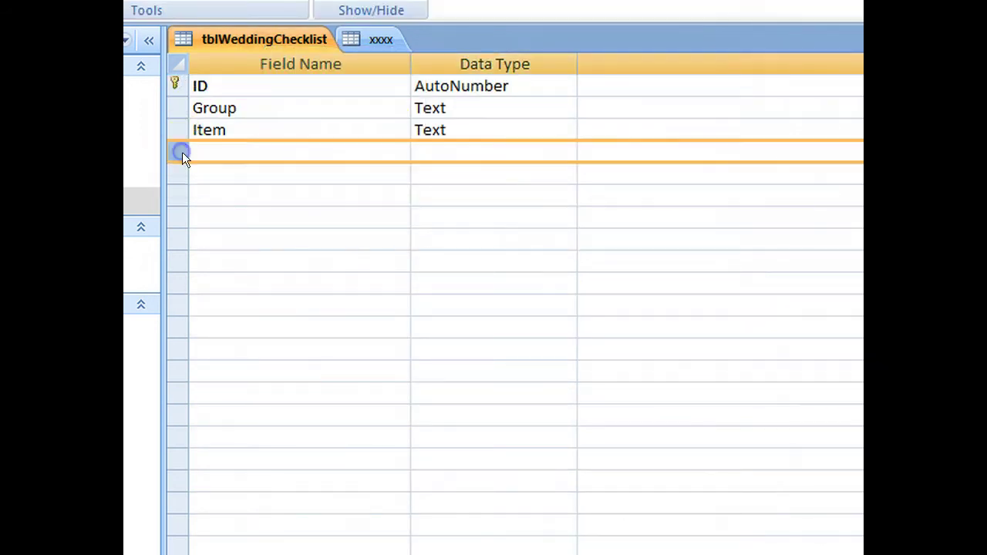
pyautogui.click(224, 149)
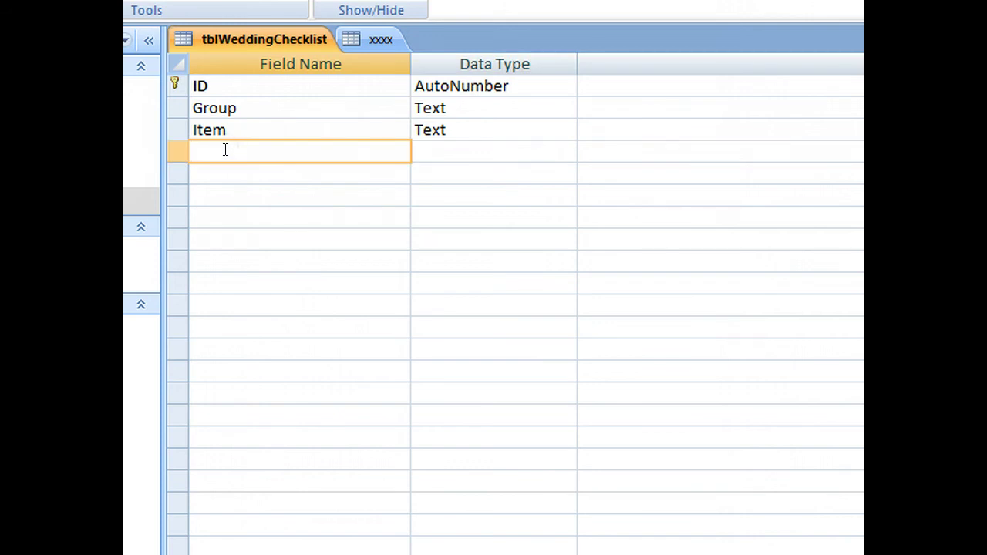
pyautogui.write('temp')
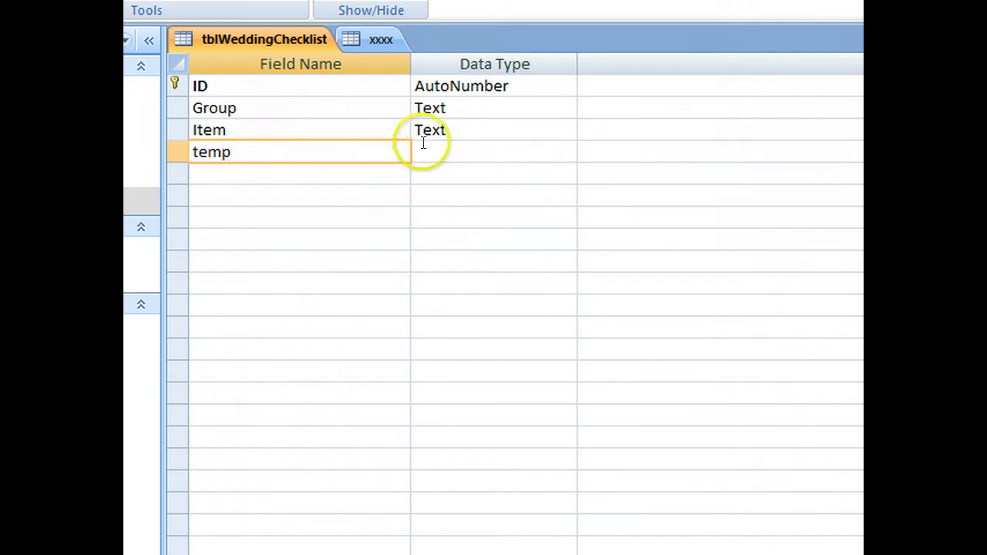
pyautogui.click(432, 146)
pyautogui.click(559, 151)
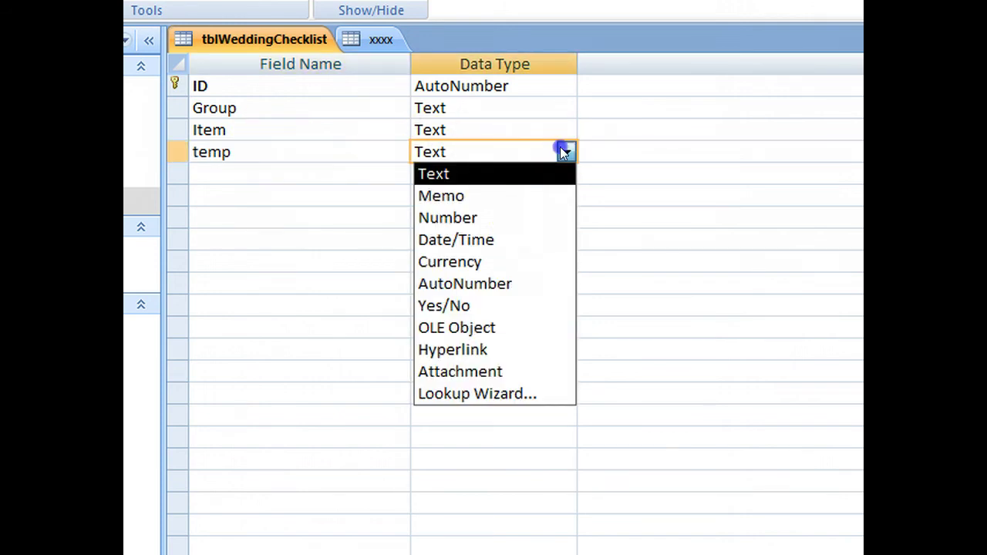
pyautogui.click(515, 218)
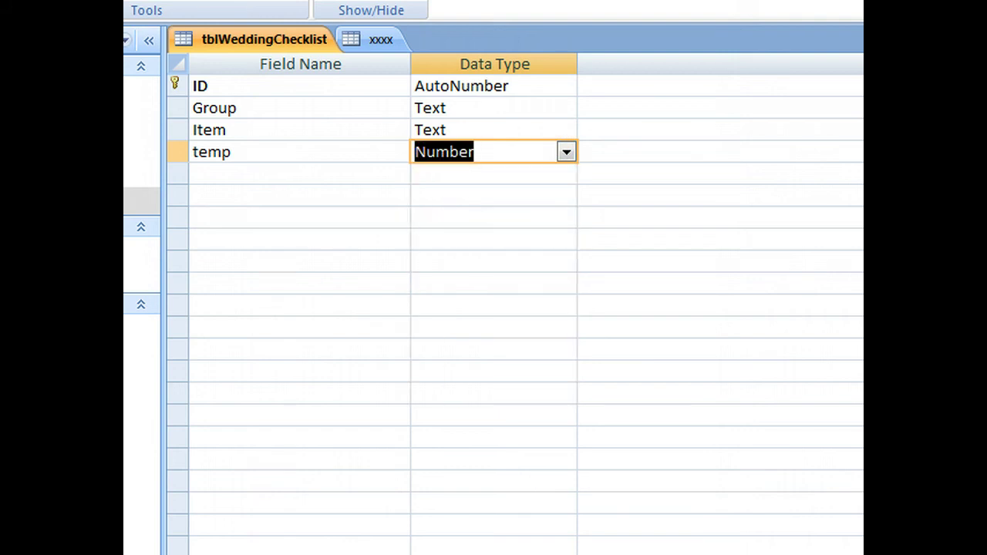
pyautogui.click(432, 152)
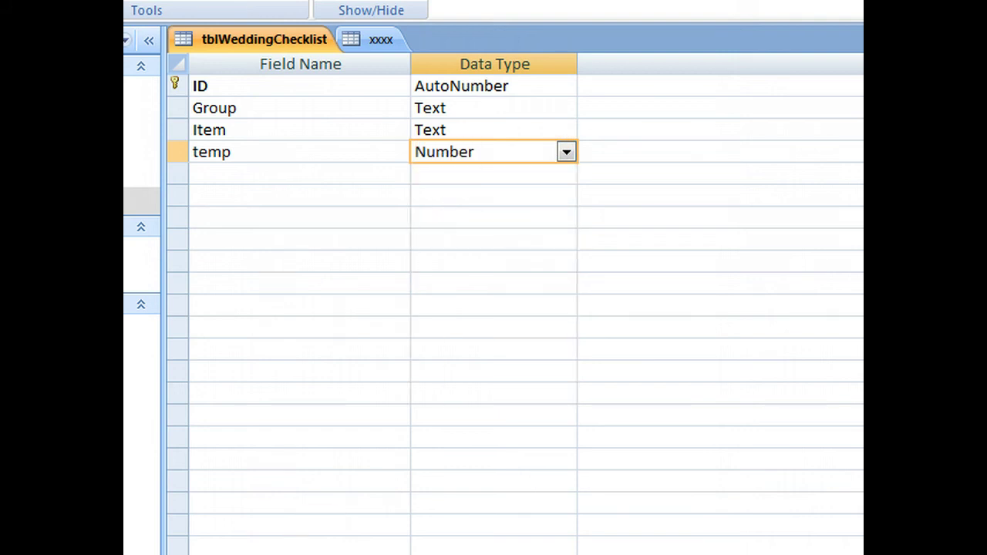
pyautogui.click(364, 174)
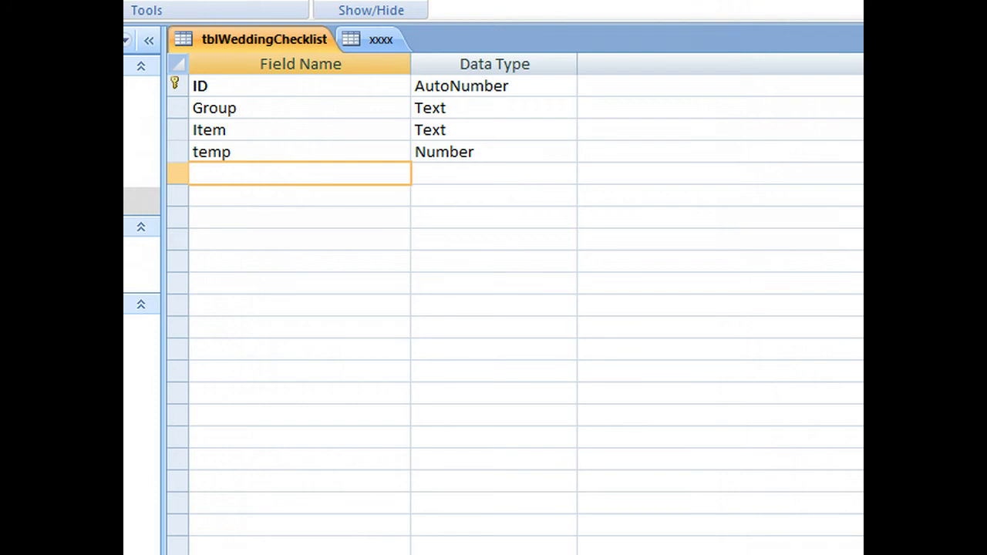
# Save the design changes to tblWeddingChecklist and check the temp column in the datasheet.
pyautogui.click(307, 30)
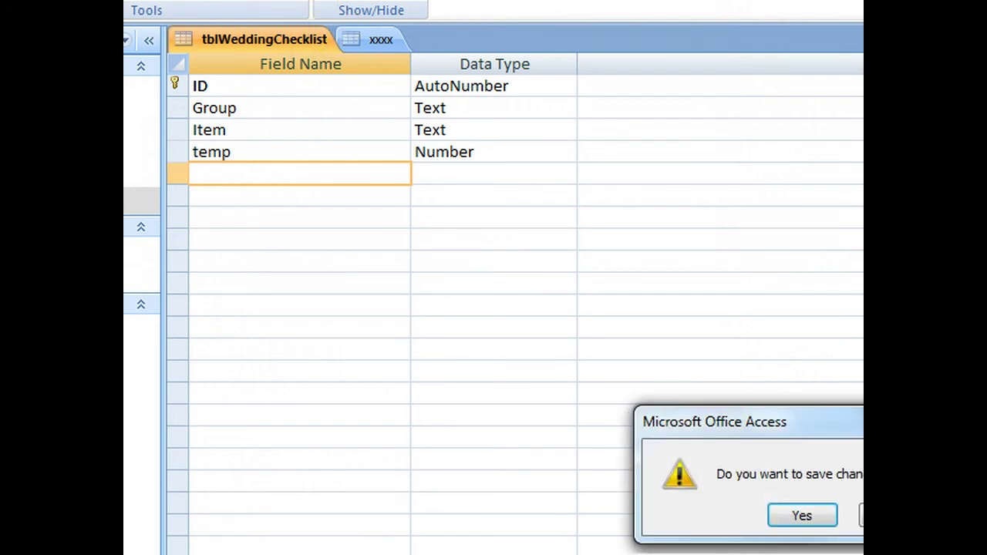
pyautogui.moveTo(833, 428); pyautogui.dragTo(473, 307)
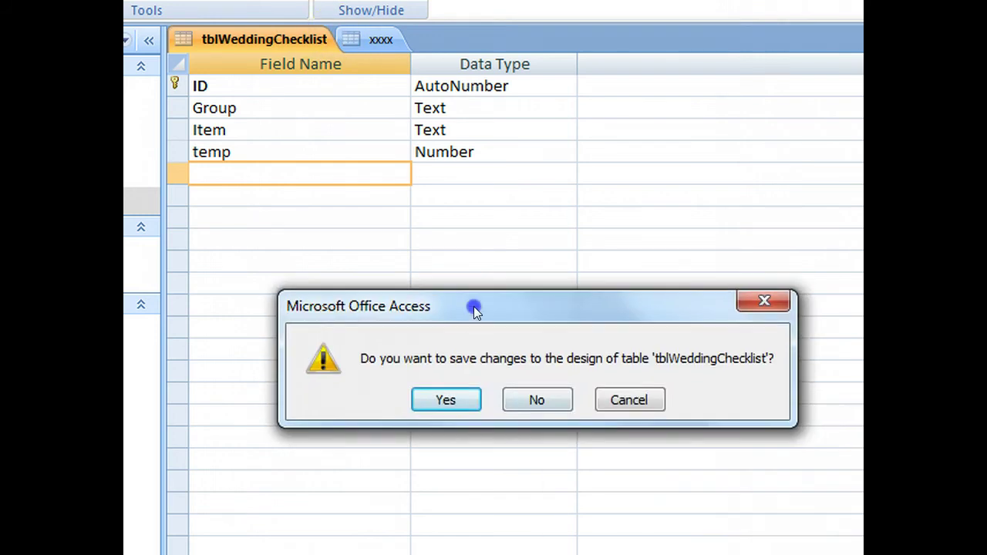
pyautogui.click(448, 400)
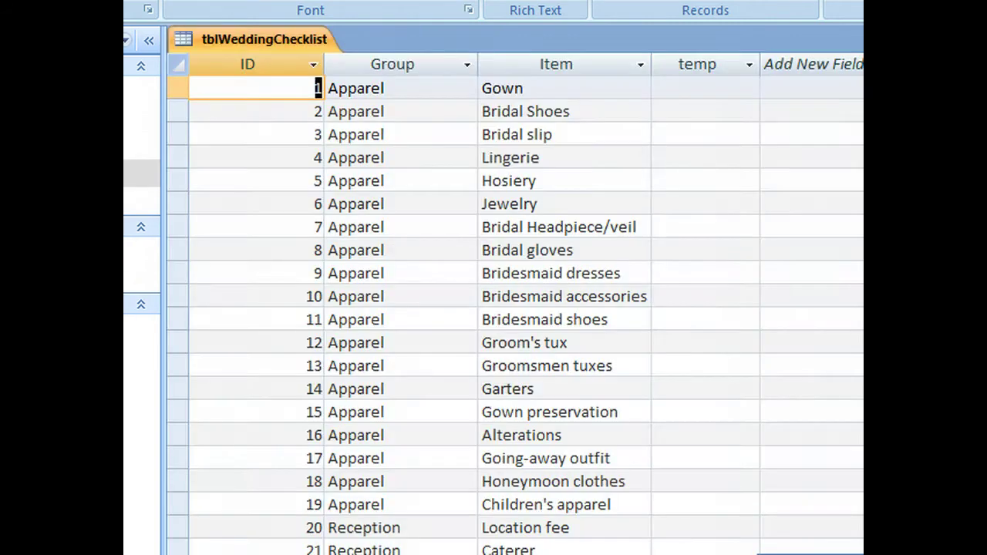
pyautogui.click(697, 116)
pyautogui.click(709, 93)
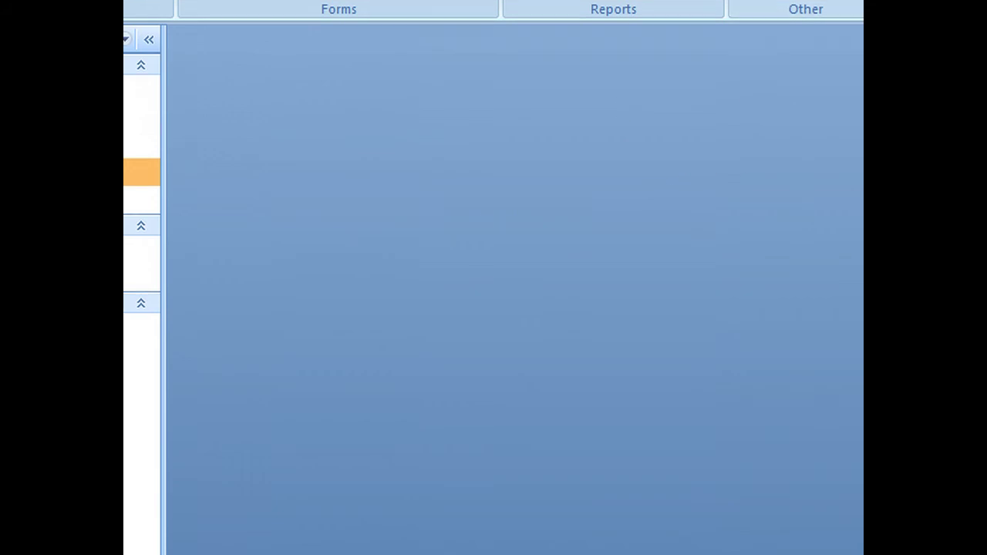
# Create a new query in design view based on the tblWeddingChecklist table.
pyautogui.click(754, 68)
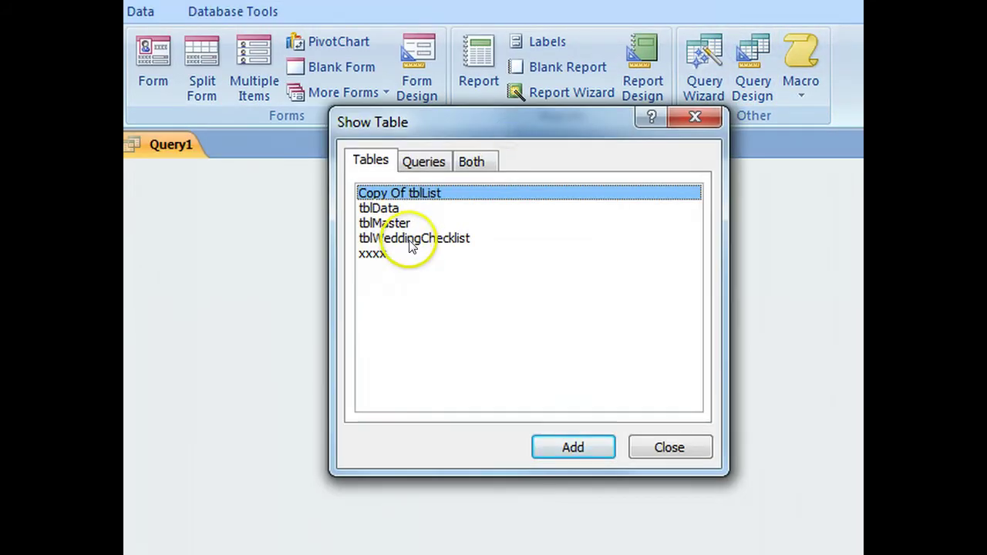
pyautogui.click(409, 239)
pyautogui.click(567, 455)
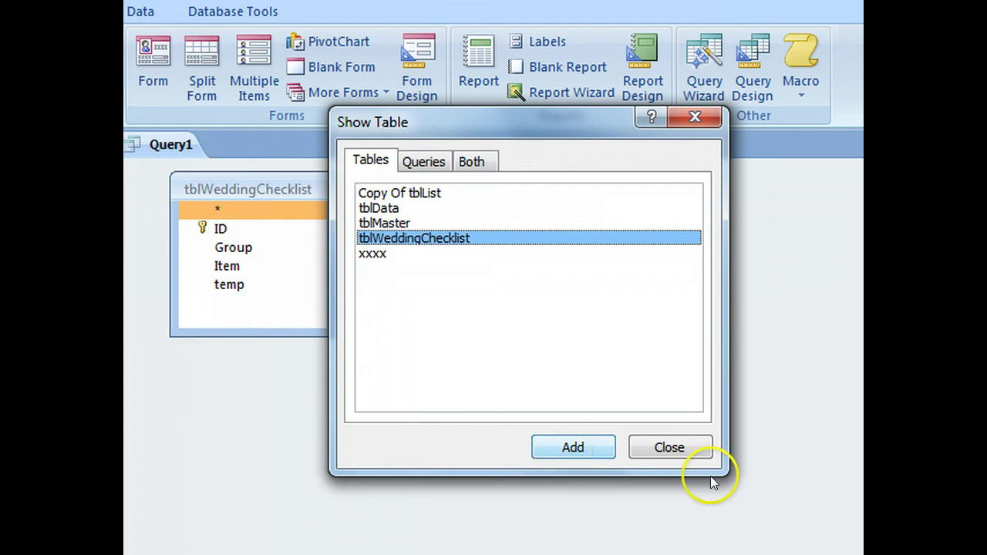
pyautogui.click(668, 447)
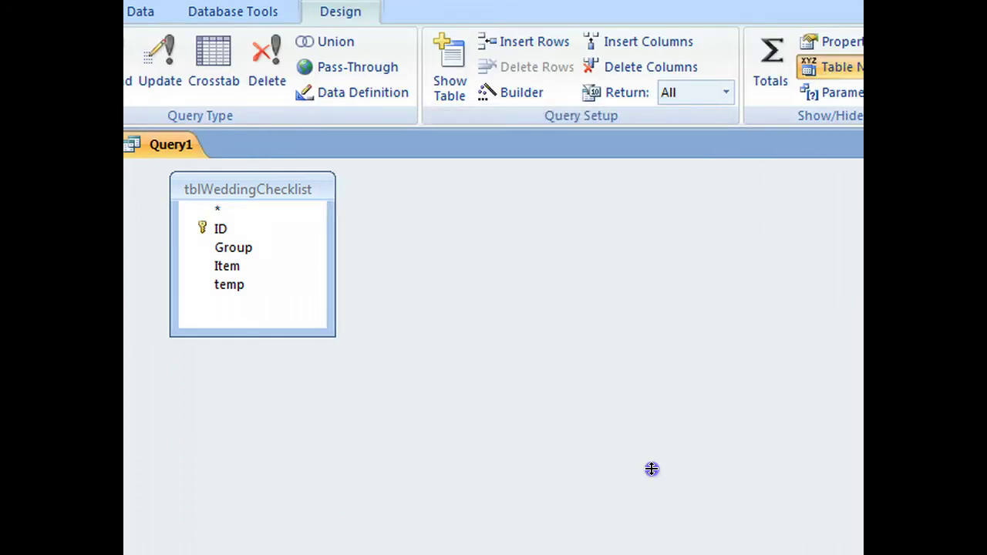
# Add all tblWeddingChecklist fields to the query grid, preview the records, and return to the query design.
pyautogui.moveTo(652, 469); pyautogui.dragTo(668, 344)
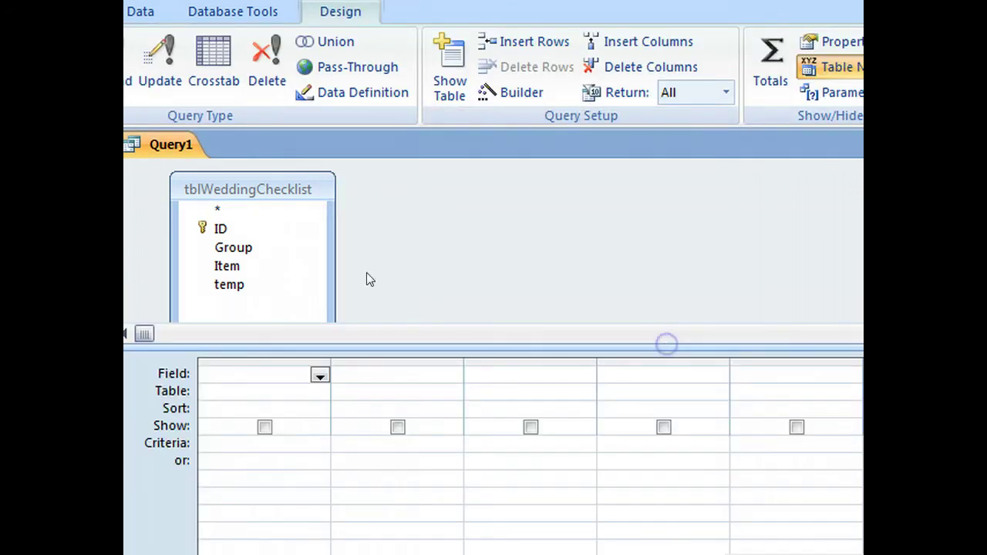
pyautogui.doubleClick(256, 190)
pyautogui.moveTo(240, 232); pyautogui.dragTo(265, 397)
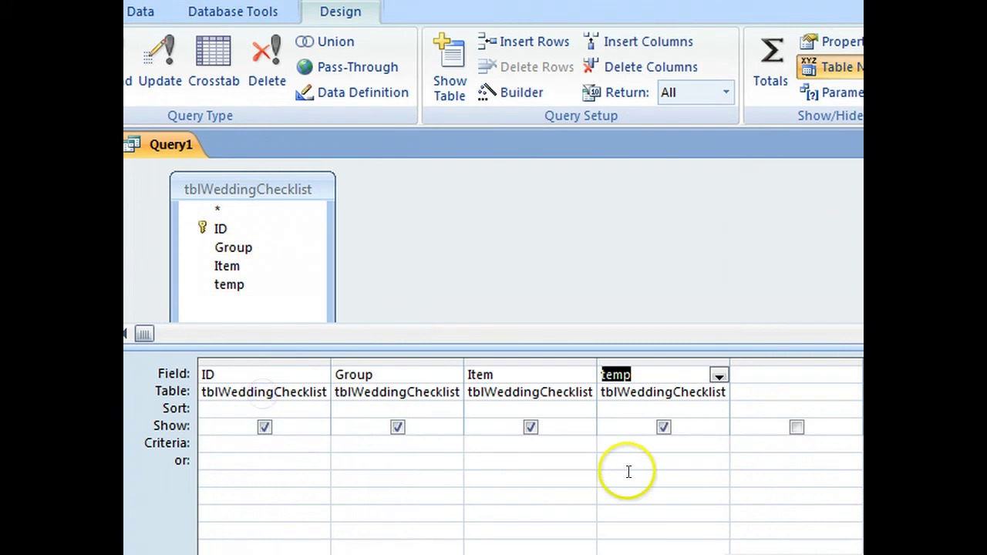
pyautogui.click(132, 78)
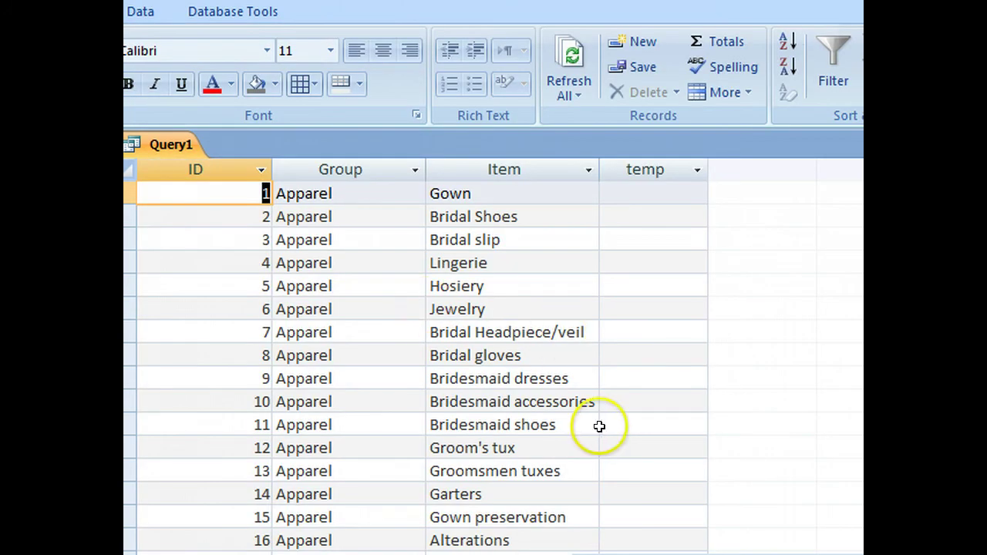
pyautogui.click(131, 78)
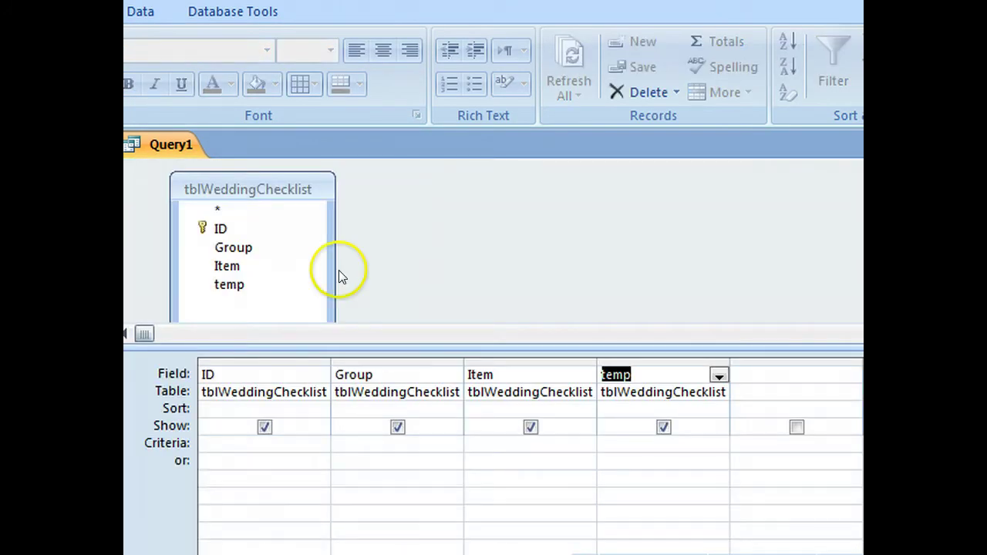
# Add table xxxx to the query and remove the duplicate copy xxxx_1.
pyautogui.moveTo(287, 199)
pyautogui.mouseDown()
pyautogui.moveTo(317, 172)
pyautogui.moveTo(287, 204)
pyautogui.moveTo(298, 193)
pyautogui.mouseUp()
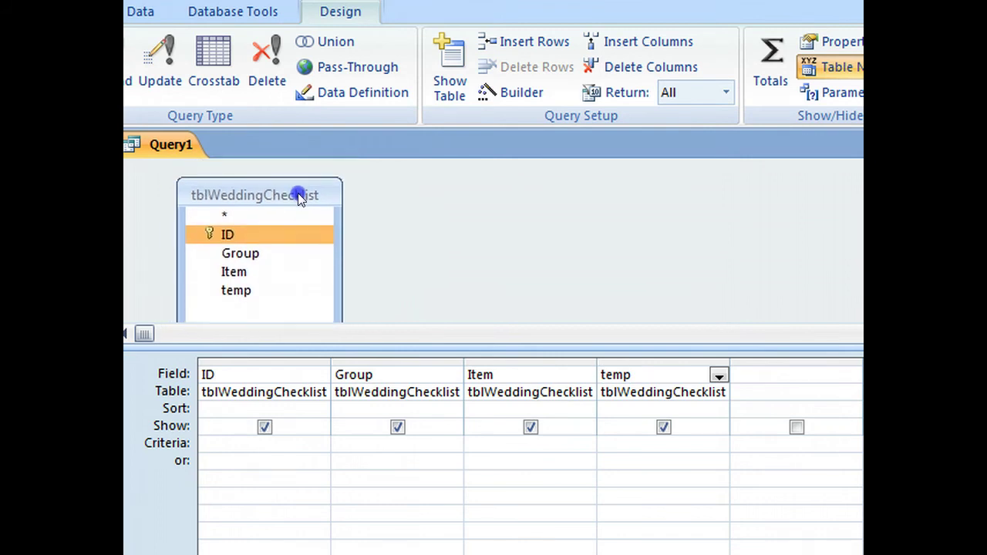
pyautogui.rightClick(482, 233)
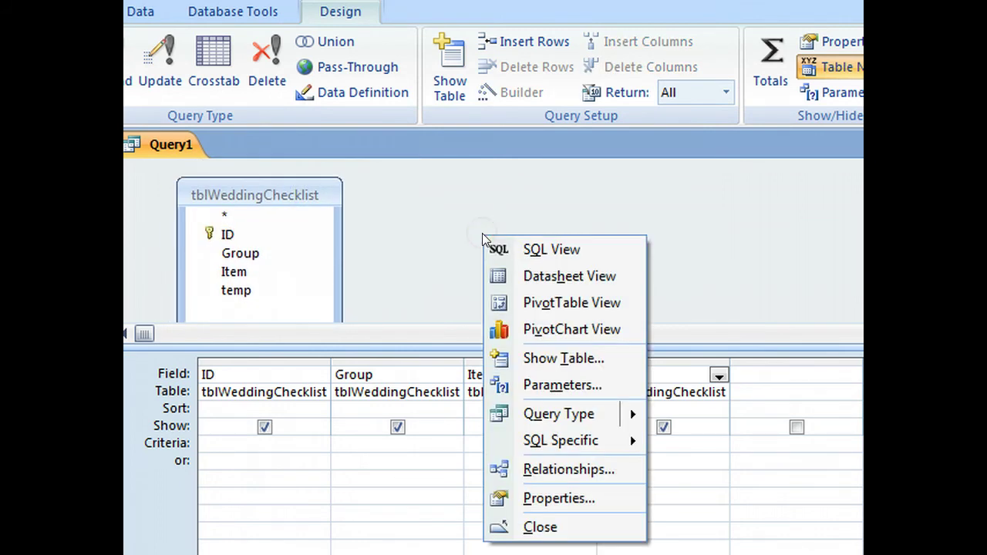
pyautogui.moveTo(530, 444)
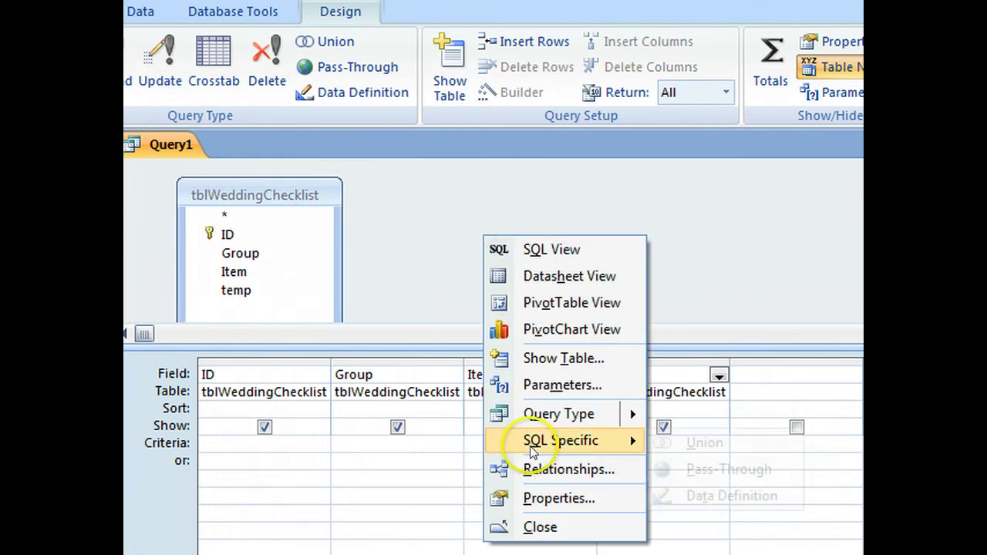
pyautogui.click(555, 361)
pyautogui.moveTo(700, 363); pyautogui.dragTo(621, 227)
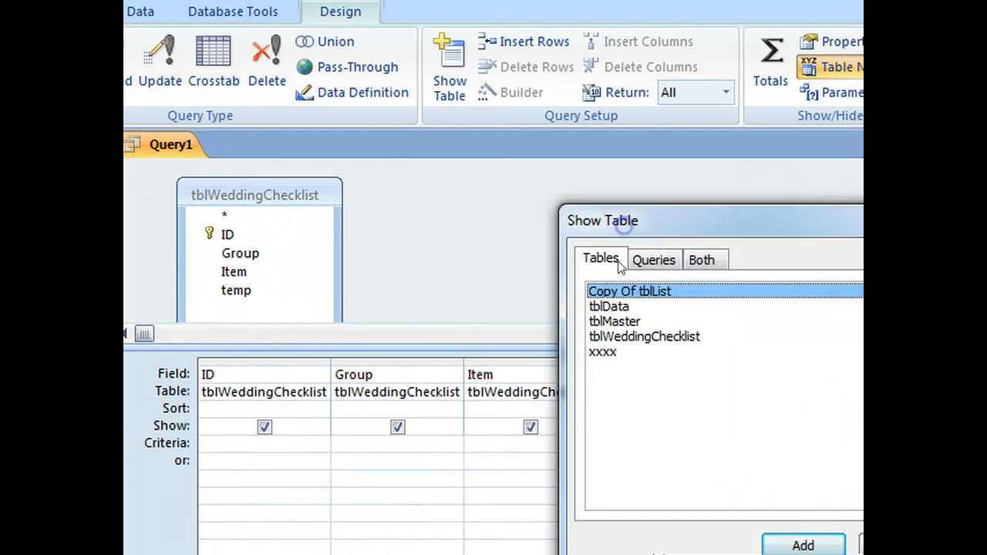
pyautogui.doubleClick(602, 351)
pyautogui.click(803, 540)
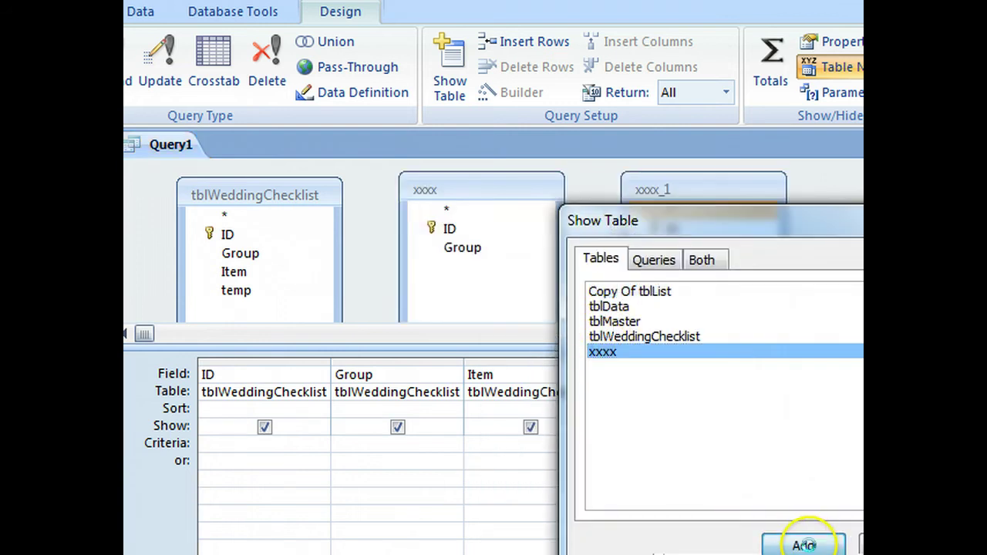
pyautogui.press('Escape')
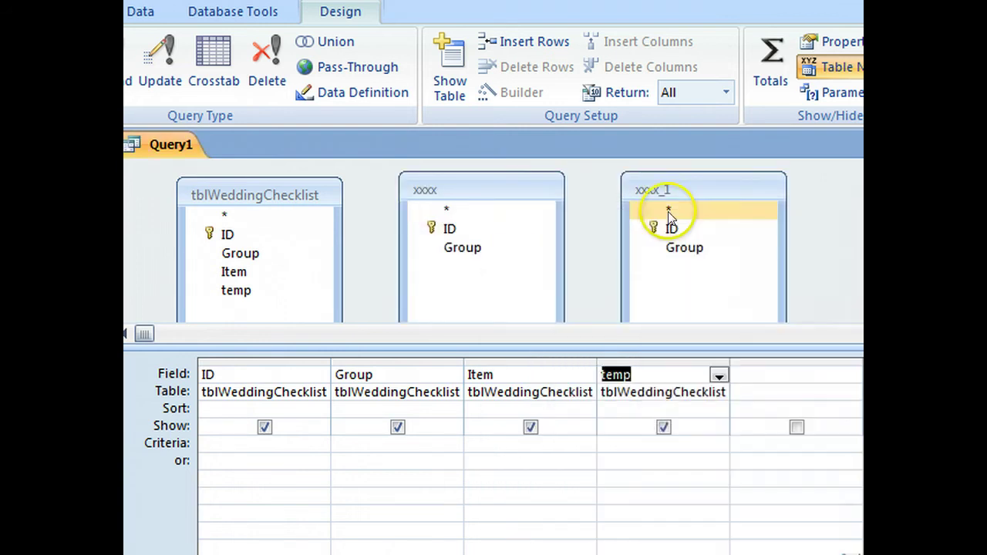
pyautogui.rightClick(685, 193)
pyautogui.click(763, 209)
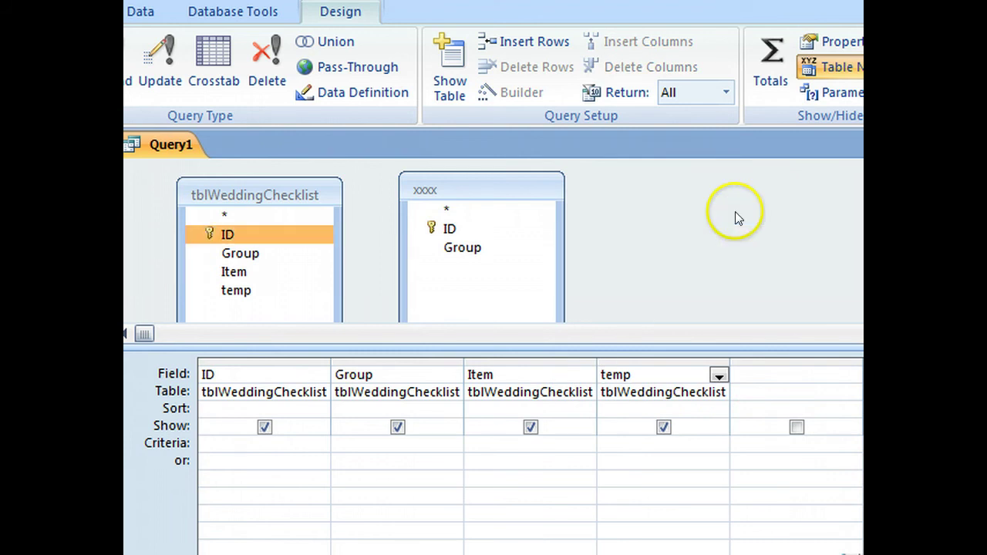
# Join the Group field of xxxx to Group in tblWeddingChecklist and add xxxx's ID field to the query grid.
pyautogui.click(464, 241)
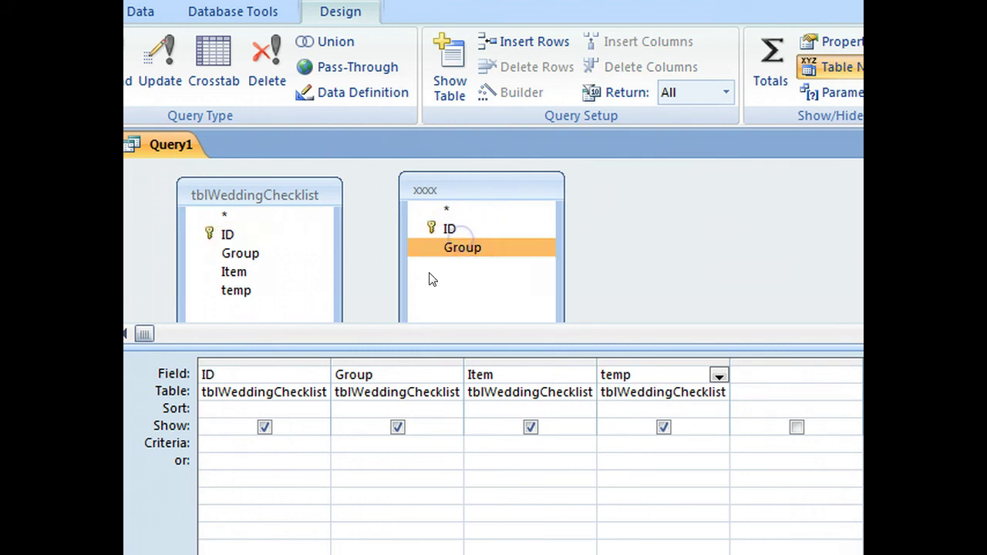
pyautogui.moveTo(436, 260); pyautogui.dragTo(258, 252)
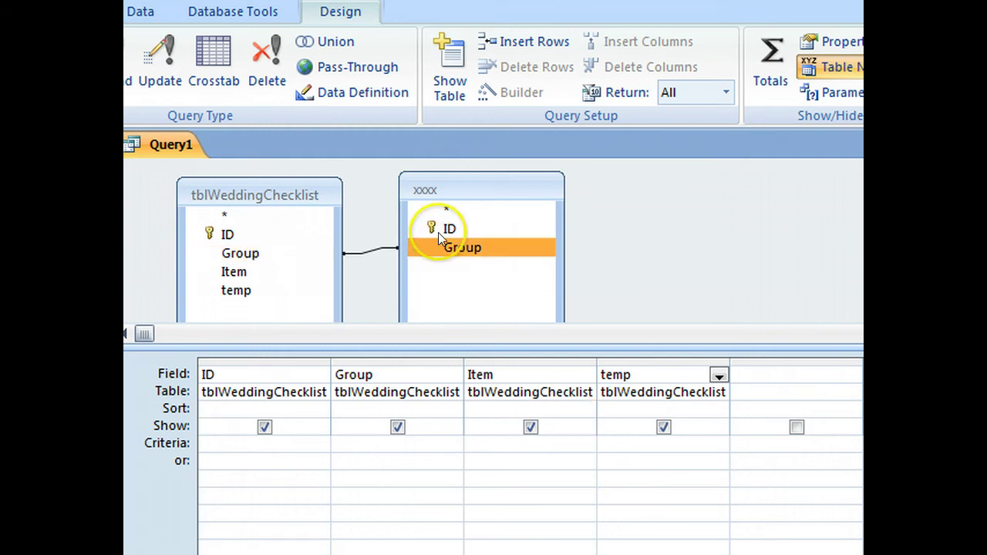
pyautogui.moveTo(439, 230); pyautogui.dragTo(710, 349)
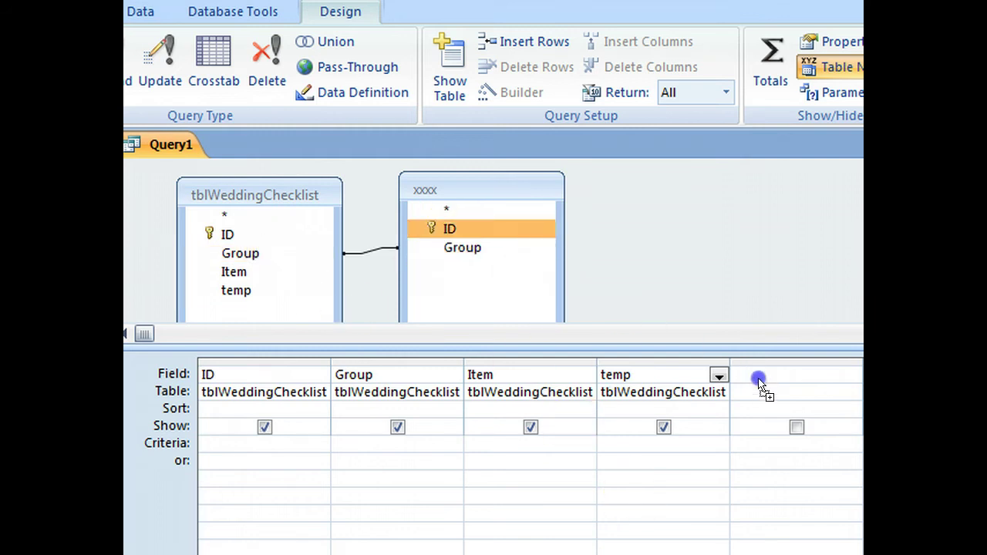
pyautogui.moveTo(760, 382); pyautogui.dragTo(760, 381)
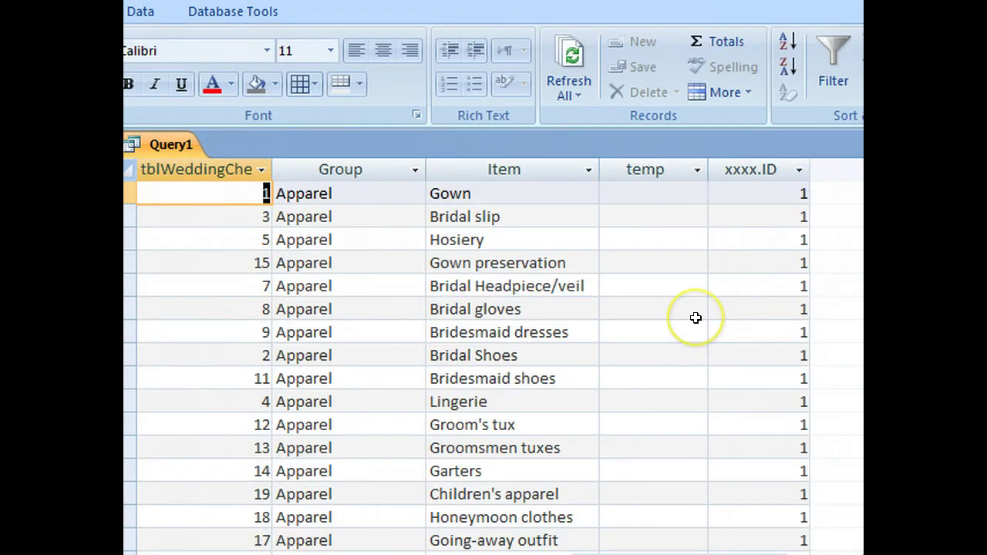
# Browse the query records, comparing the Group names and the temp column with the xxxx.ID values.
pyautogui.scroll(-1, 696, 317)
pyautogui.click(327, 426)
pyautogui.scroll(-5, 332, 427)
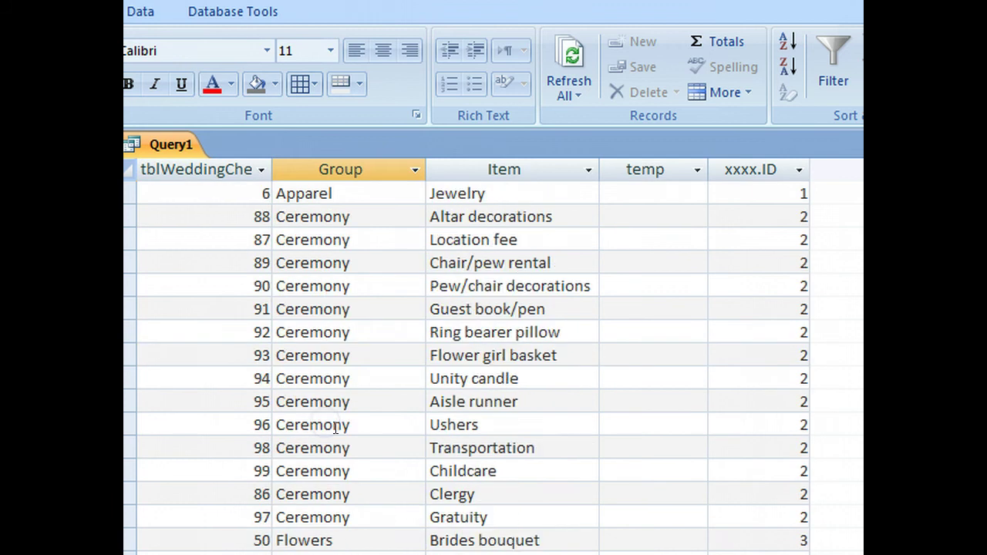
pyautogui.scroll(-2, 336, 428)
pyautogui.click(759, 339)
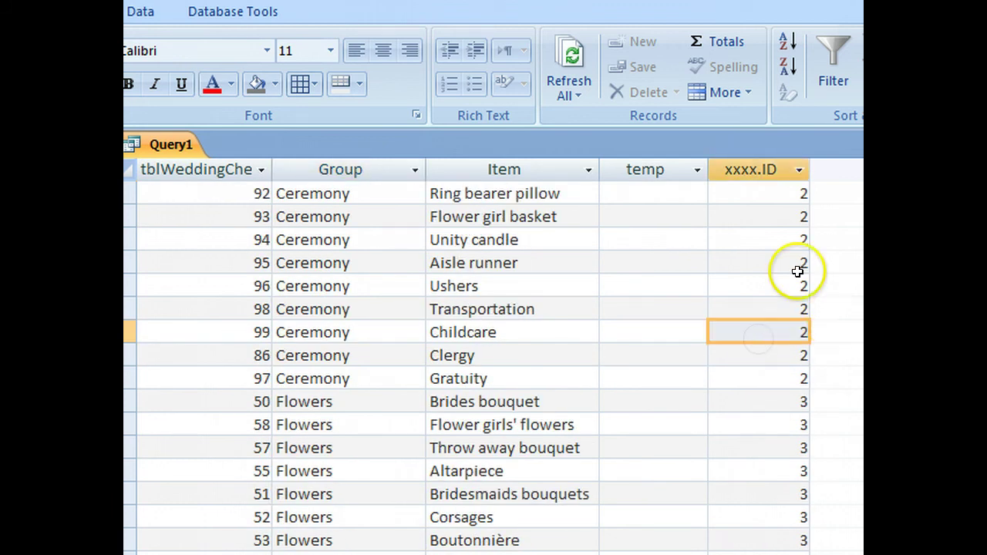
pyautogui.scroll(-20, 762, 266)
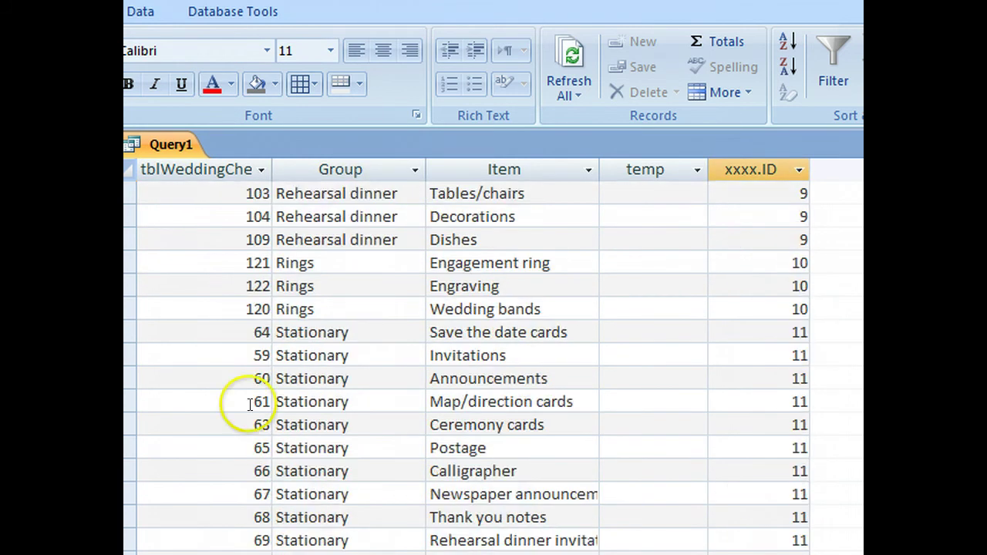
pyautogui.scroll(20, 316, 419)
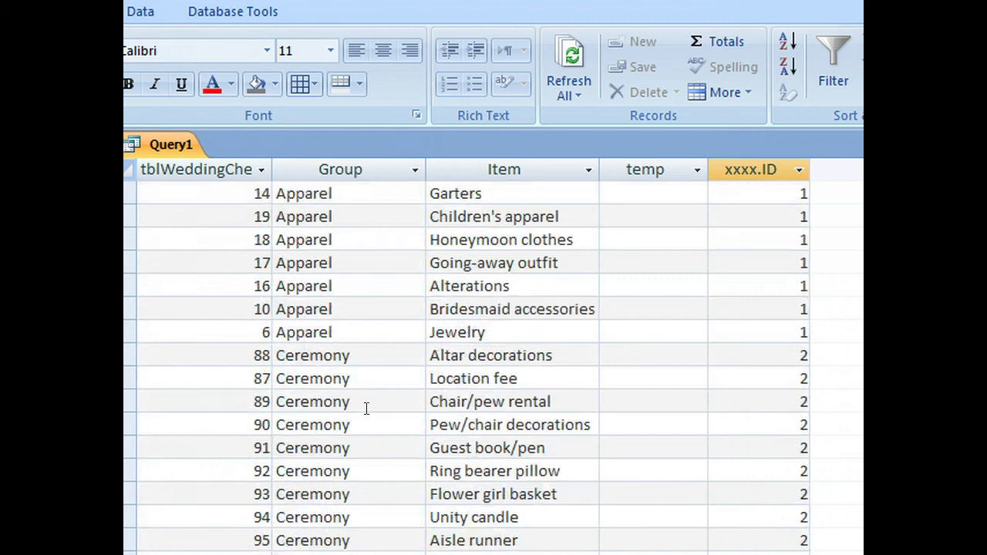
pyautogui.scroll(4, 366, 408)
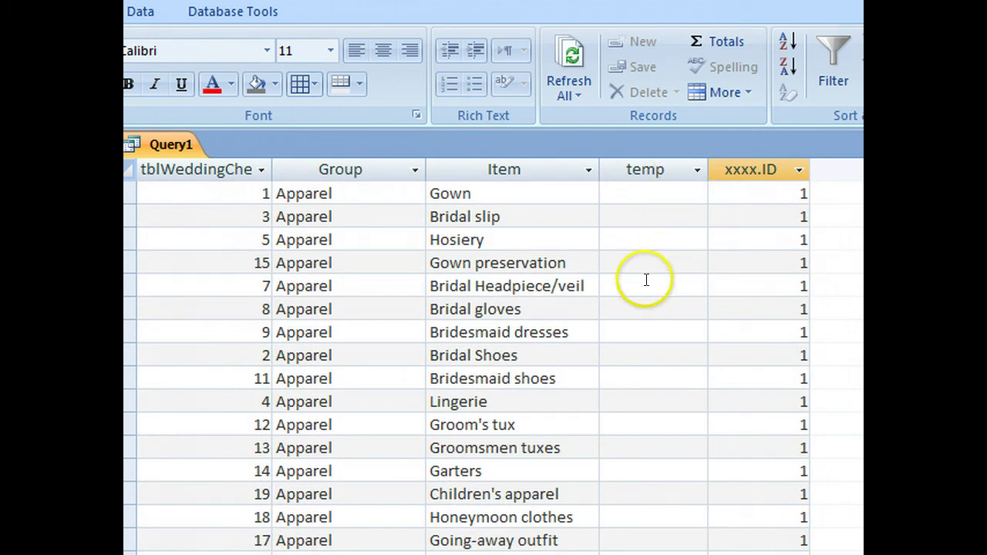
pyautogui.click(652, 232)
pyautogui.click(759, 263)
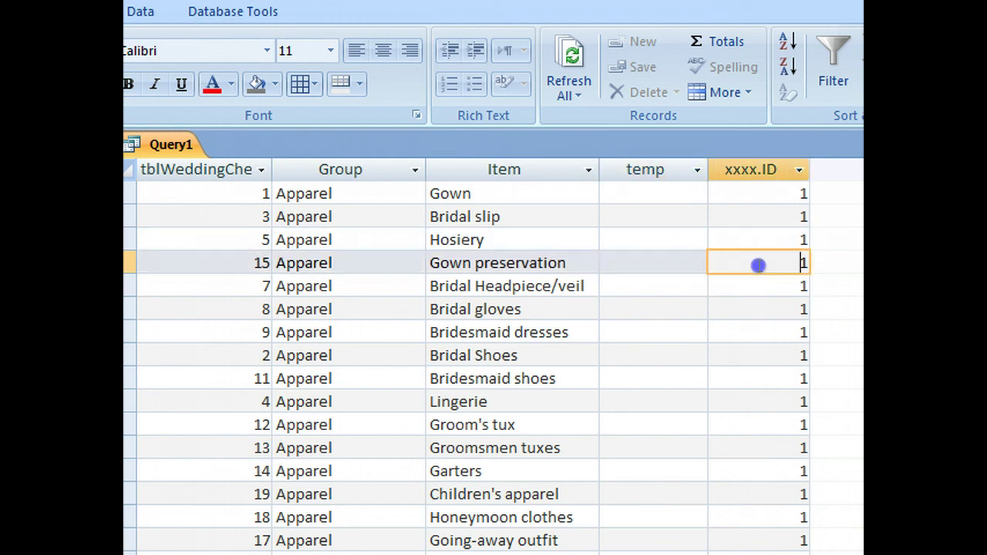
pyautogui.click(652, 282)
pyautogui.click(738, 278)
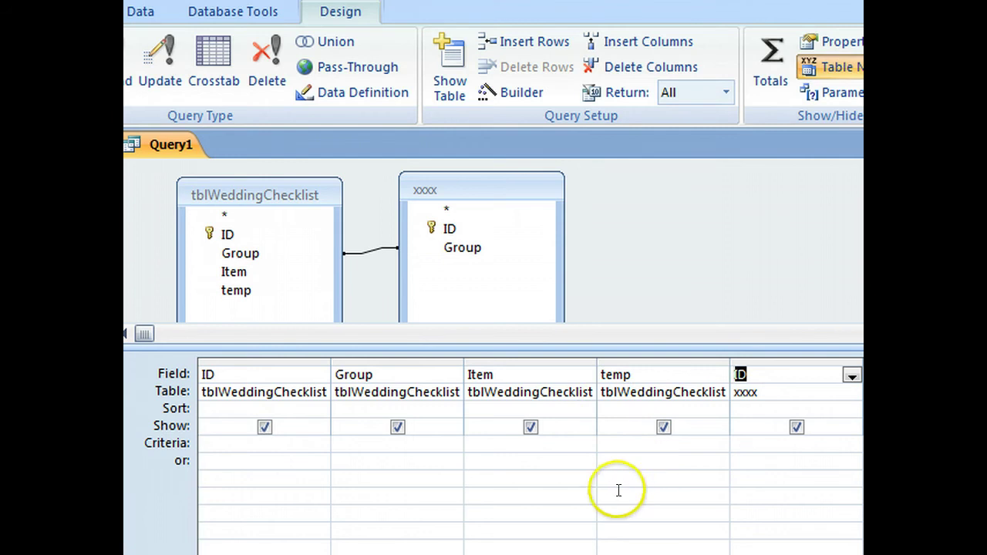
# Convert the query to an update query and open the Expression Builder for the temp field's Update To cell.
pyautogui.click(745, 392)
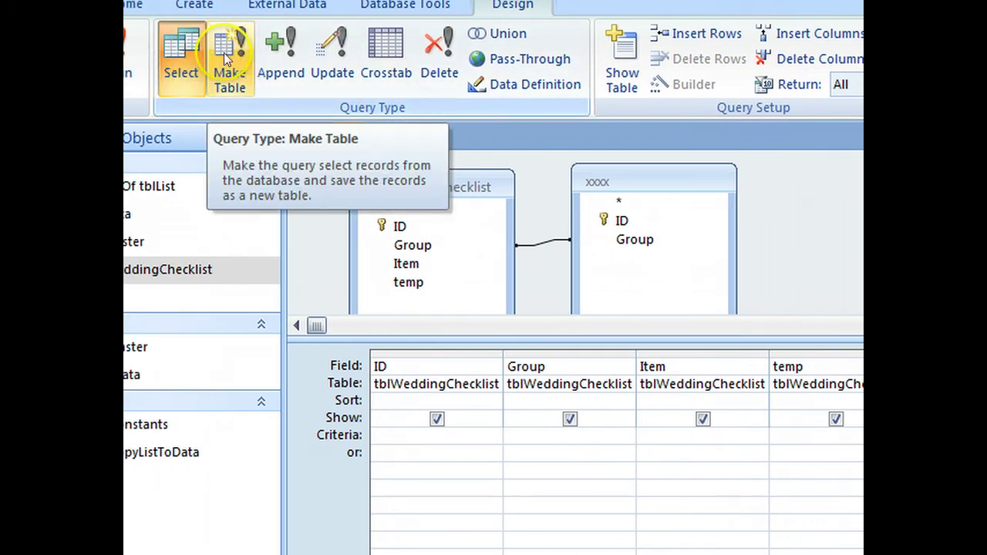
pyautogui.click(330, 50)
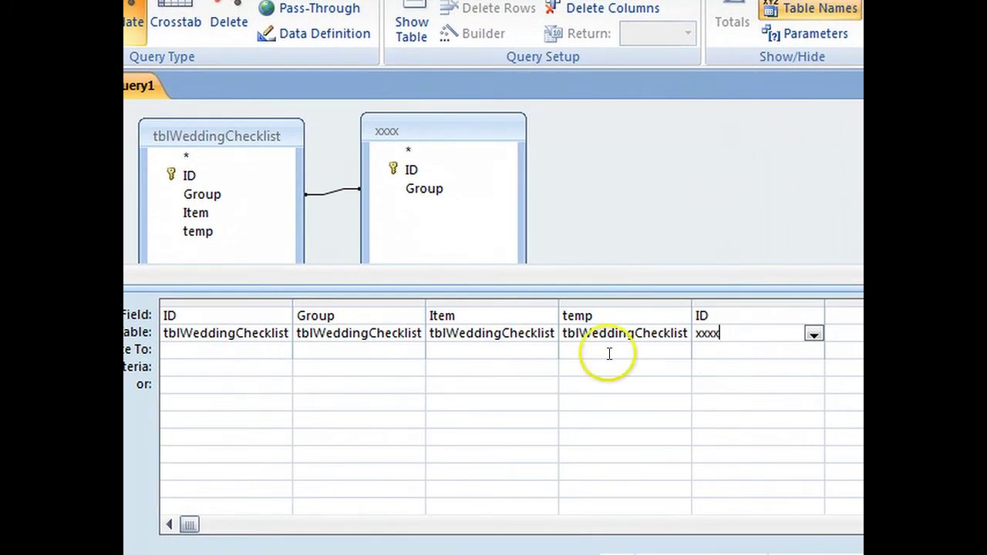
pyautogui.click(609, 355)
pyautogui.rightClick(607, 357)
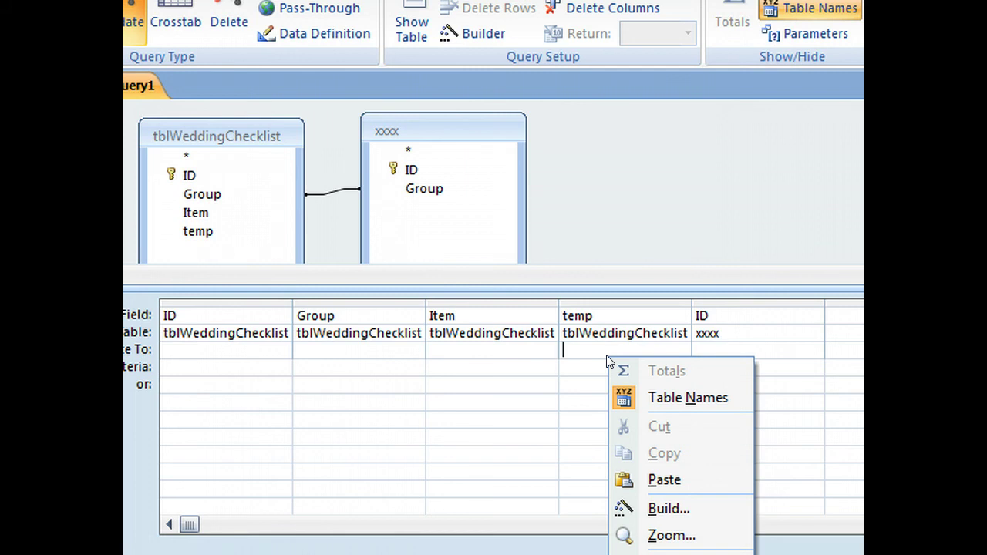
pyautogui.click(652, 508)
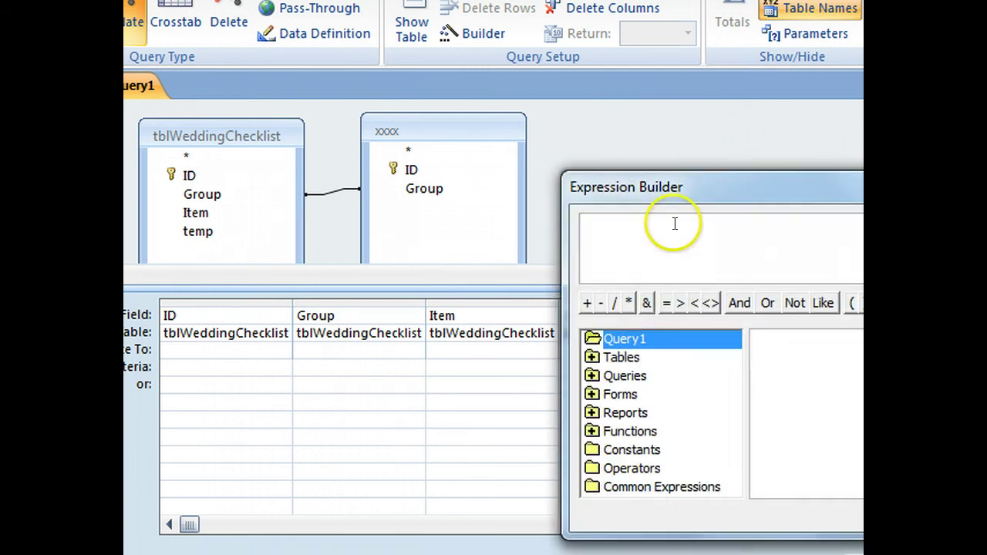
pyautogui.moveTo(696, 190); pyautogui.dragTo(621, 167)
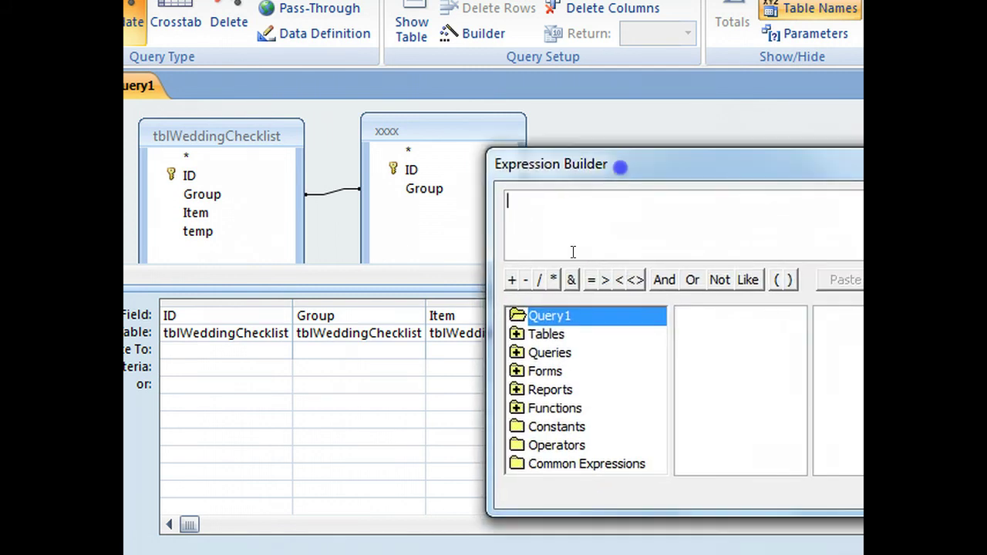
# Build the expression [xxxx]![ID] from table xxxx's ID field and accept it as the temp field's update value.
pyautogui.click(515, 340)
pyautogui.click(515, 334)
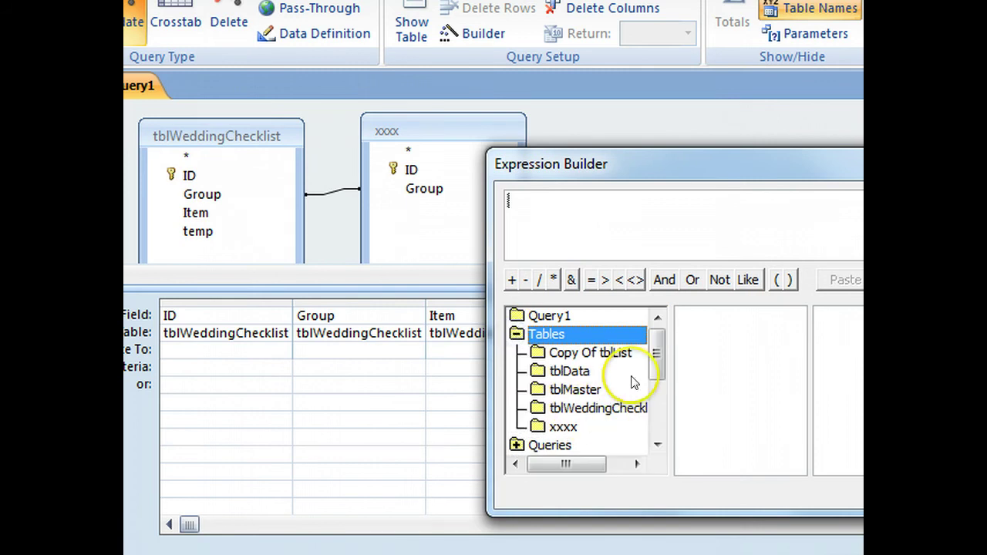
pyautogui.click(658, 356)
pyautogui.click(558, 426)
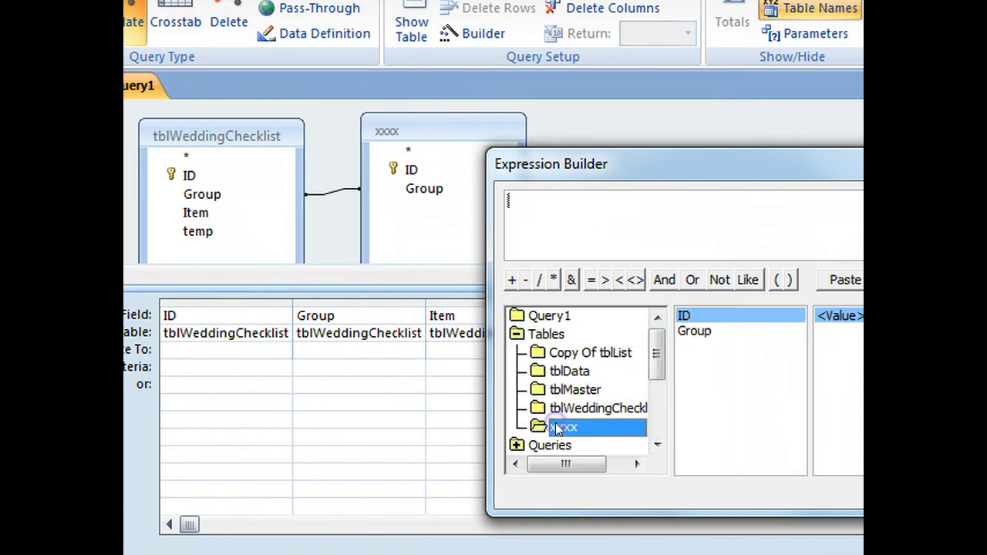
pyautogui.doubleClick(687, 315)
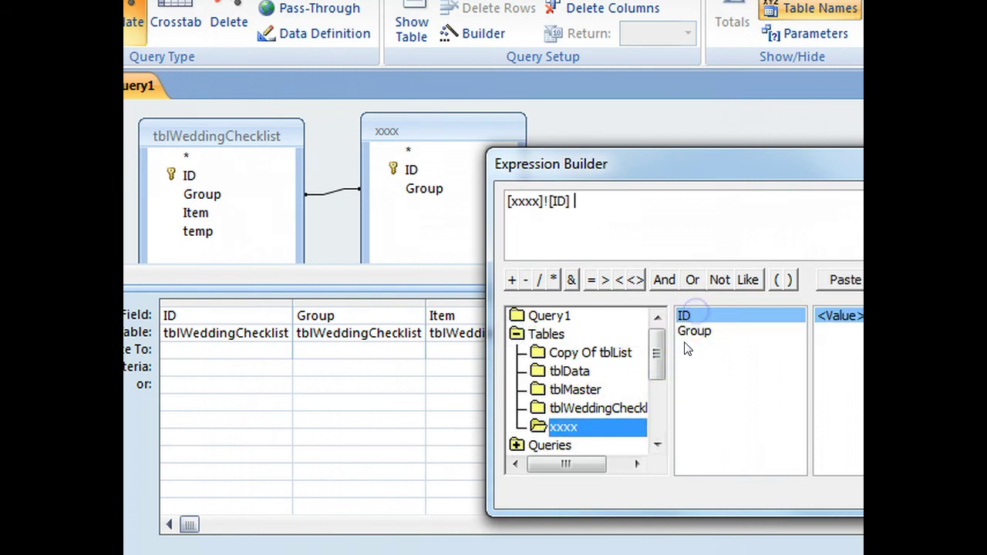
pyautogui.moveTo(814, 155); pyautogui.dragTo(586, 135)
pyautogui.click(684, 177)
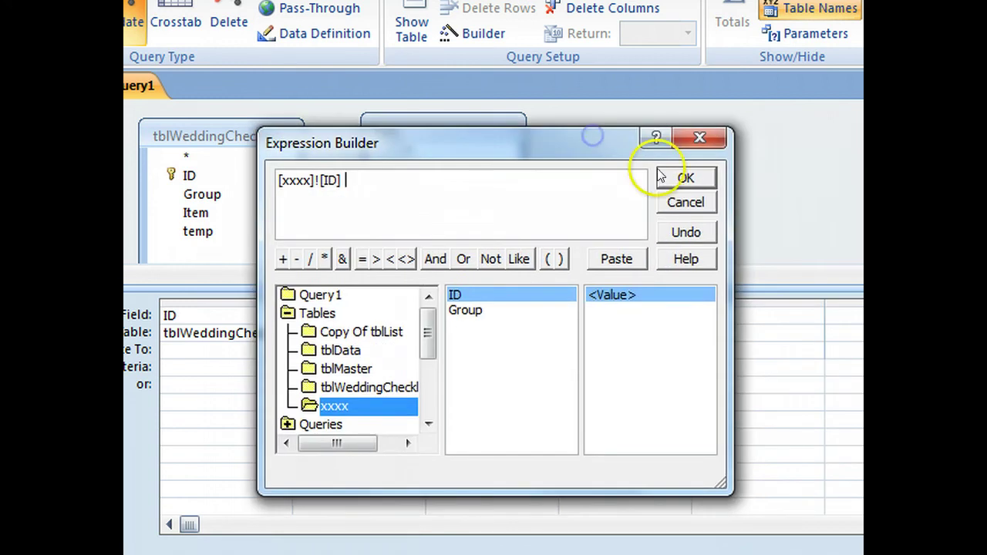
# Run the update query and agree to update the records.
pyautogui.click(653, 422)
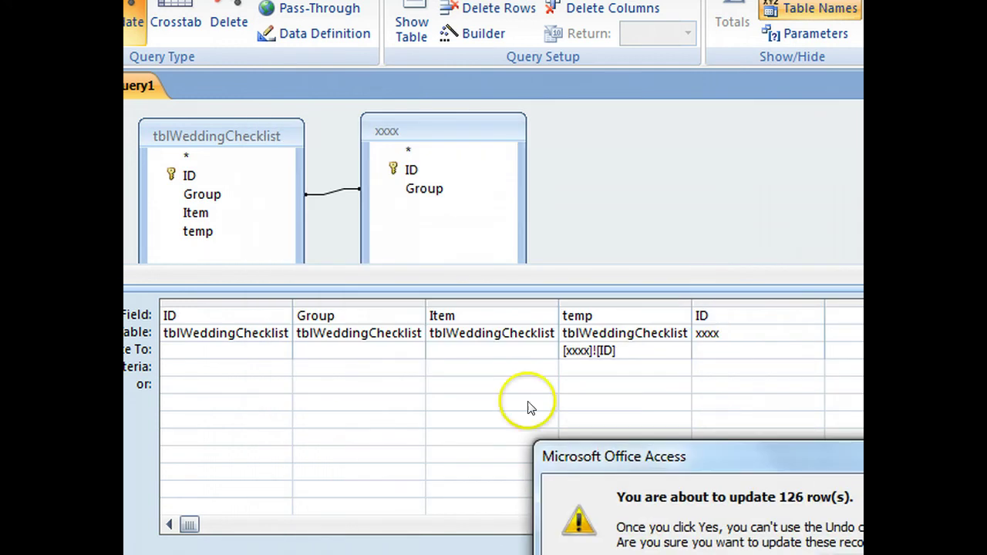
pyautogui.moveTo(659, 454); pyautogui.dragTo(363, 229)
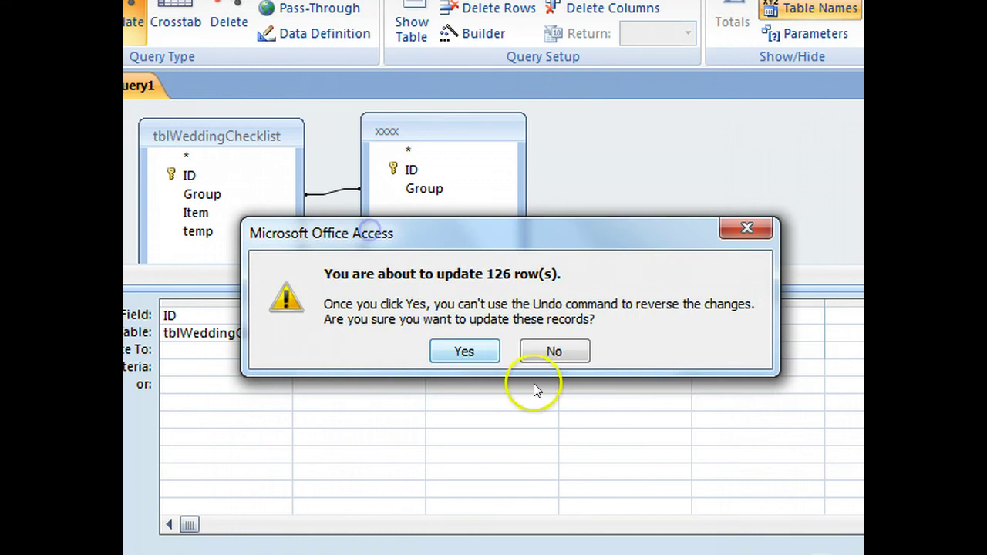
pyautogui.click(471, 349)
pyautogui.click(588, 418)
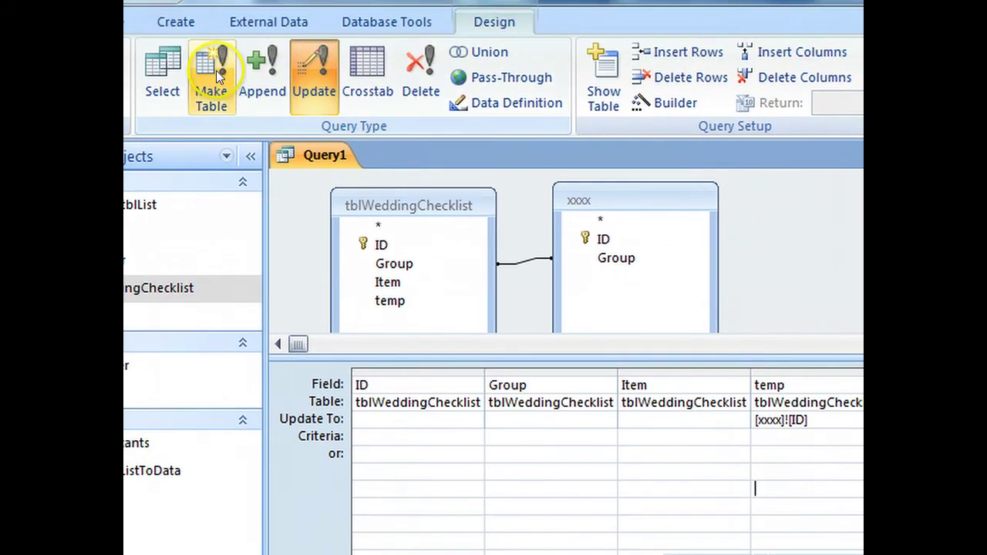
# Change the query back to a select query, run it, and compare the temp values with xxxx.ID.
pyautogui.click(162, 77)
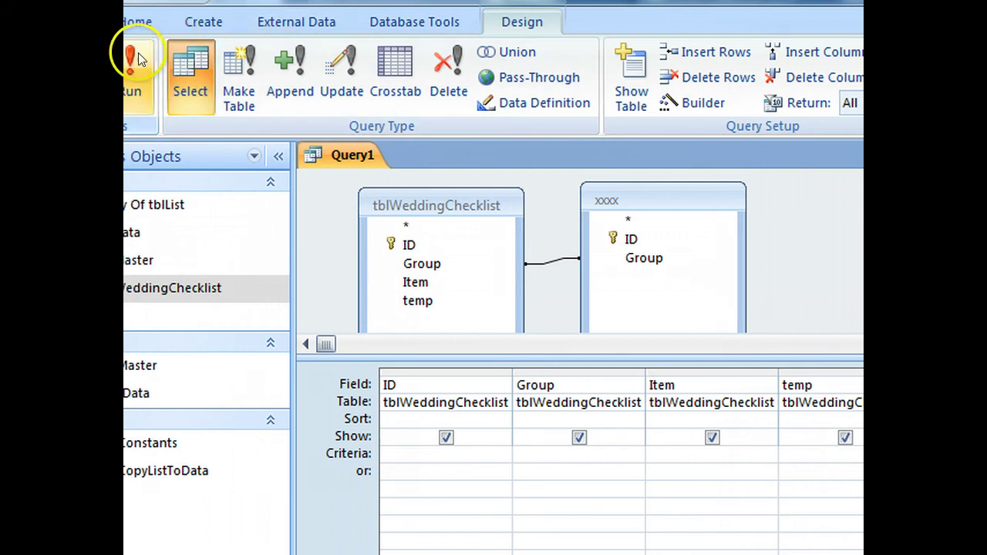
pyautogui.click(134, 62)
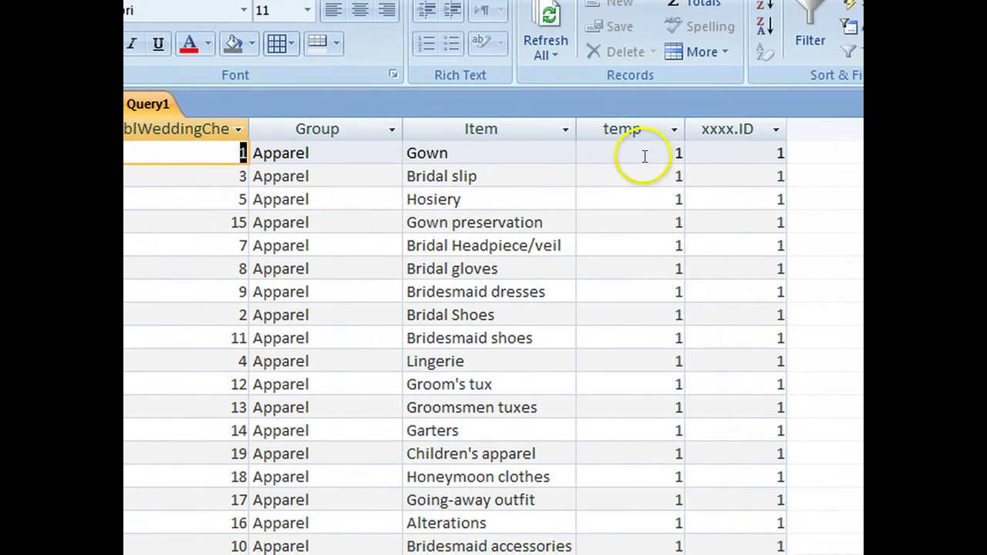
pyautogui.click(640, 157)
pyautogui.click(640, 179)
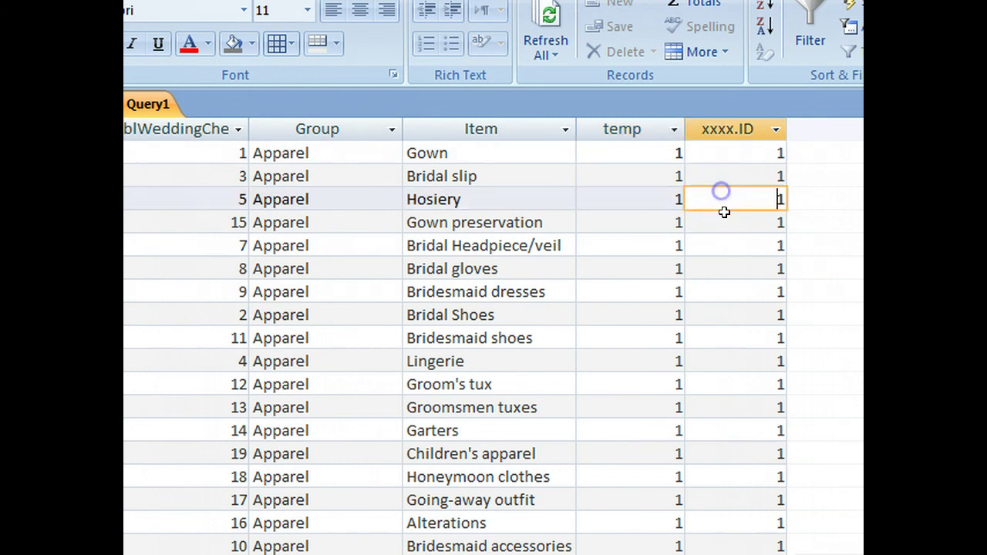
pyautogui.click(730, 245)
pyautogui.click(729, 284)
pyautogui.click(630, 293)
pyautogui.click(751, 330)
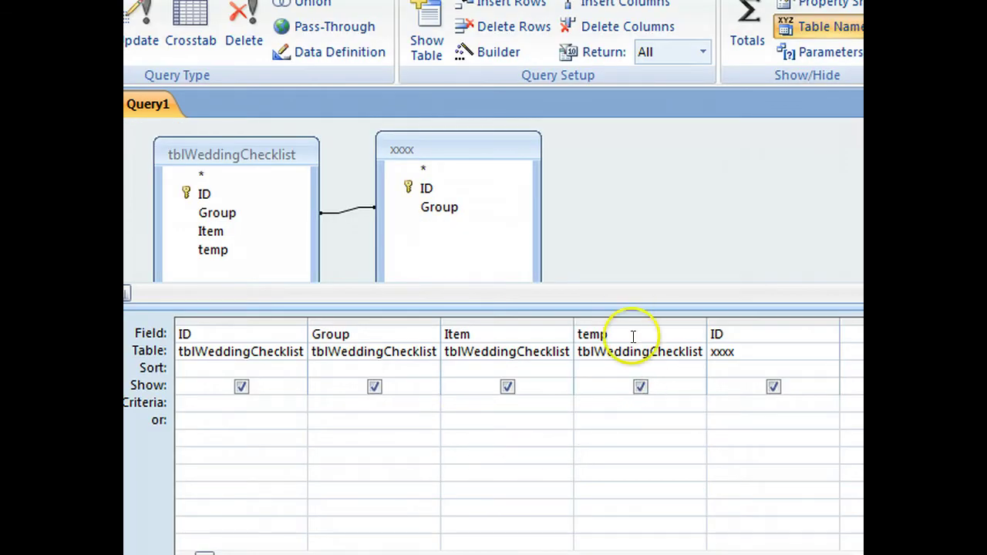
# Move the xxxx field list farther away from tblWeddingChecklist in the query design.
pyautogui.click(633, 336)
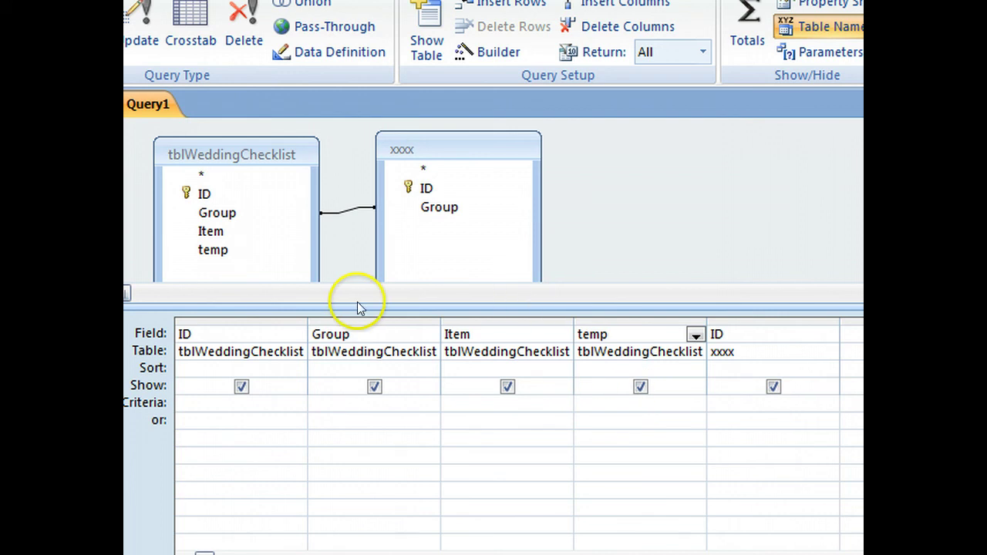
pyautogui.moveTo(463, 149); pyautogui.dragTo(516, 151)
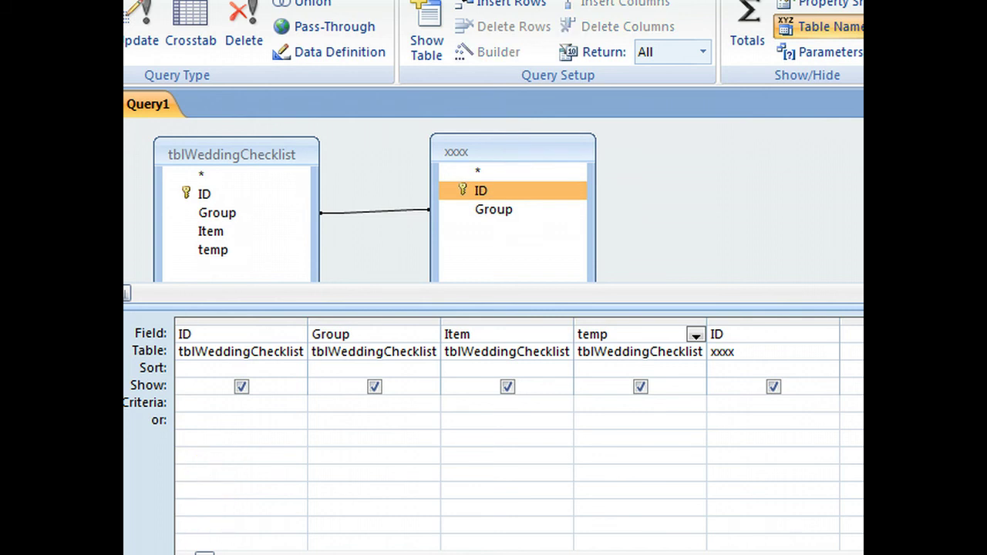
pyautogui.click(478, 190)
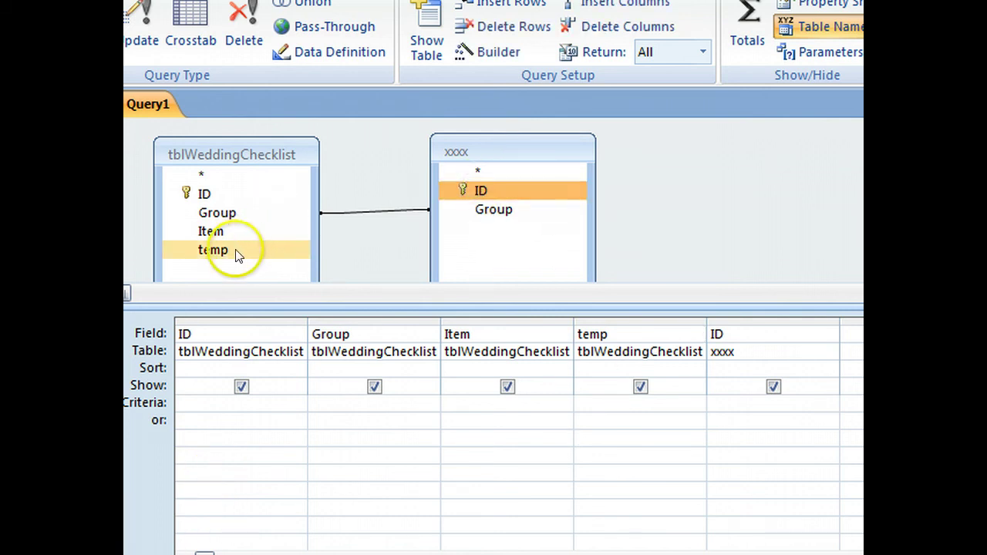
pyautogui.moveTo(236, 256); pyautogui.dragTo(498, 216)
# Set the last column of the query grid to the Group field of table xxxx.
pyautogui.click(770, 337)
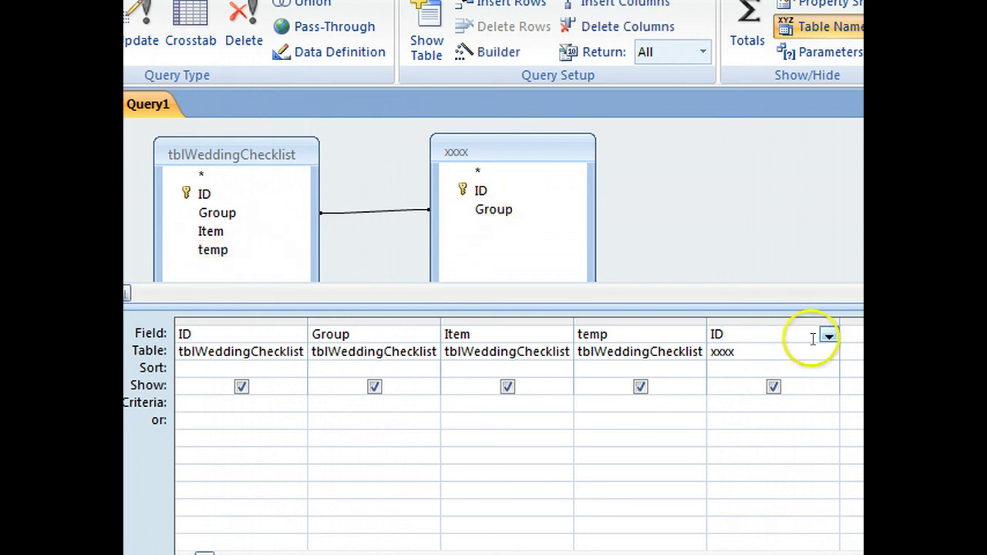
pyautogui.click(798, 351)
pyautogui.click(820, 352)
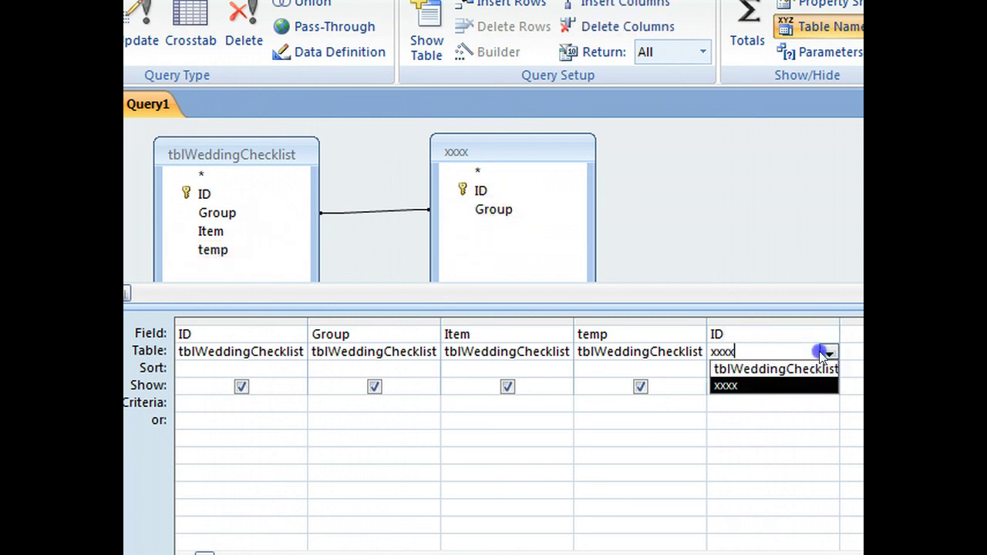
pyautogui.click(763, 386)
pyautogui.click(774, 337)
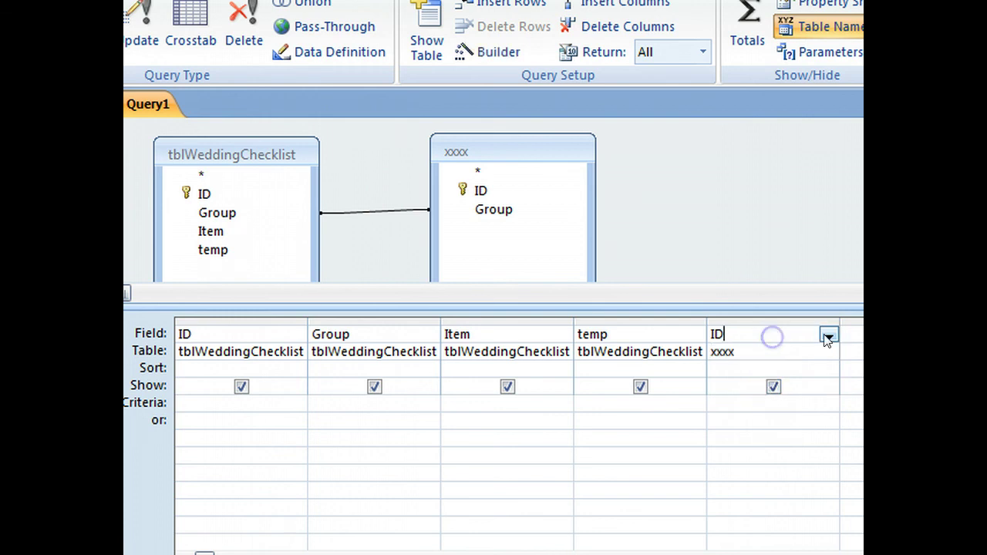
pyautogui.click(828, 335)
pyautogui.click(749, 386)
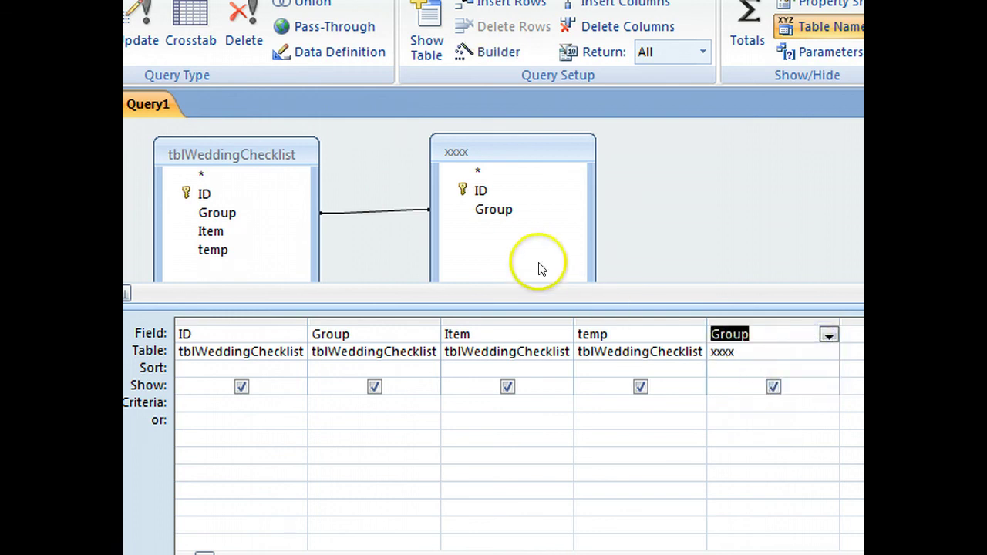
# Replace the join between the two Group fields with one linking xxxx.ID to tblWeddingChecklist.temp.
pyautogui.click(370, 213)
pyautogui.rightClick(370, 213)
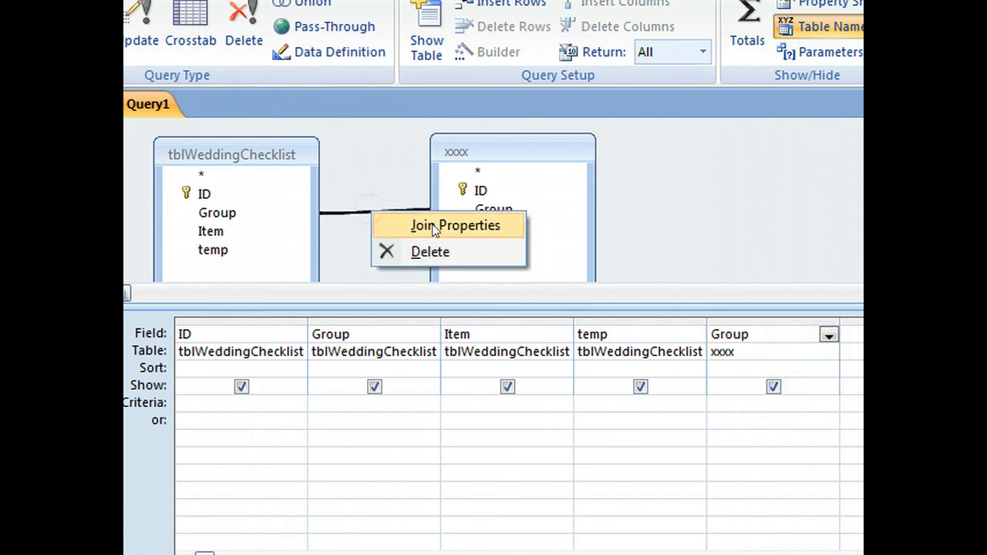
pyautogui.click(425, 249)
pyautogui.moveTo(470, 190); pyautogui.dragTo(212, 250)
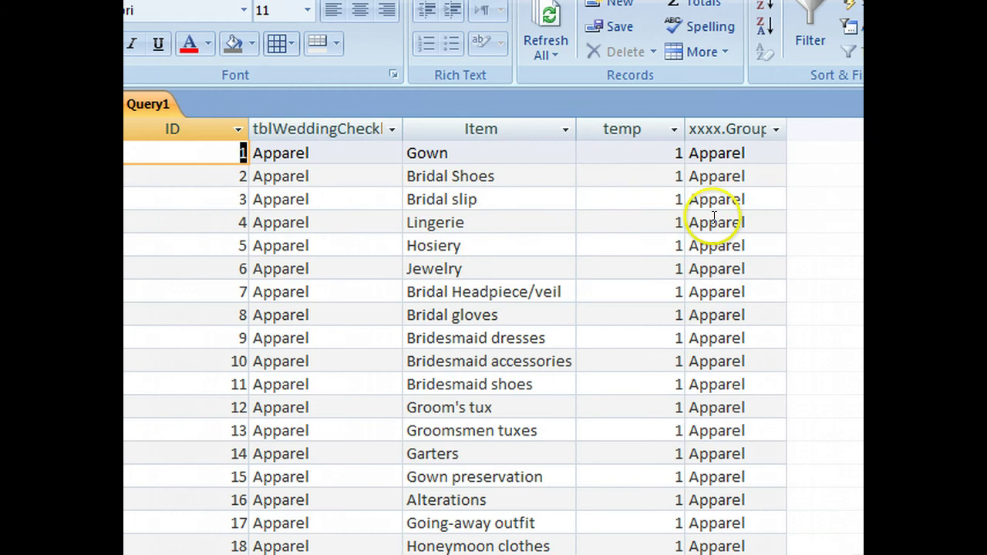
# Run the query, compare the Group names from tblWeddingChecklist and xxxx across the records, and return to the query design.
pyautogui.click(716, 222)
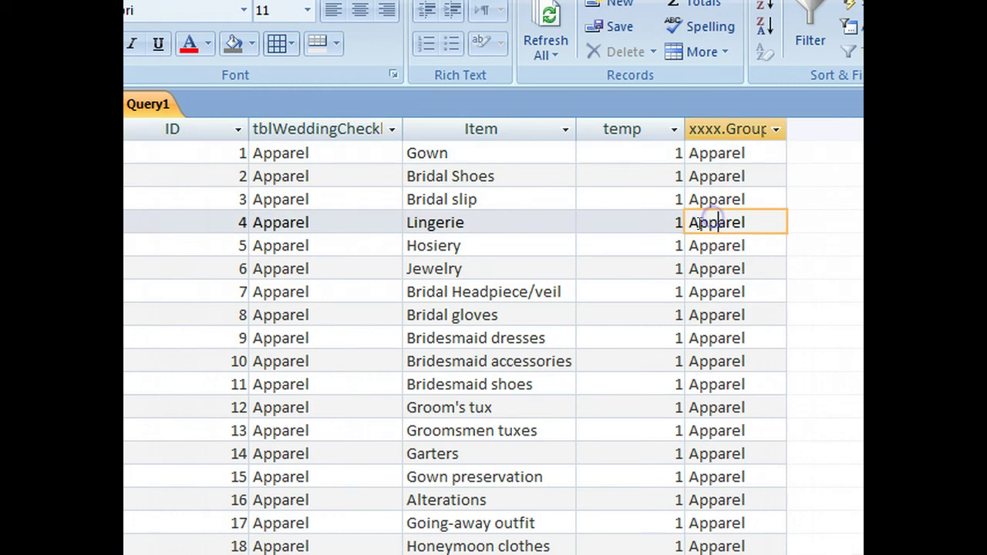
pyautogui.moveTo(699, 223); pyautogui.dragTo(748, 222)
pyautogui.moveTo(320, 220); pyautogui.dragTo(283, 222)
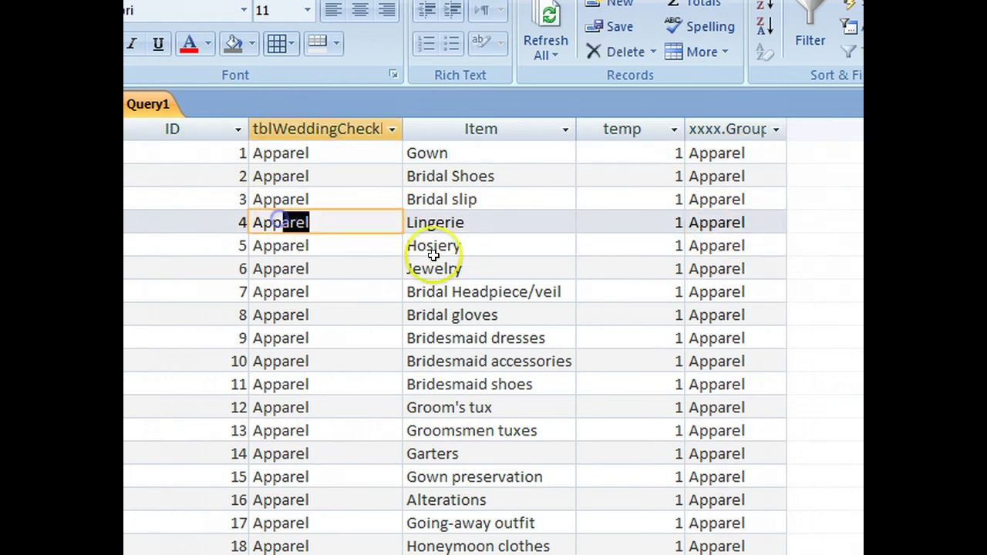
pyautogui.scroll(-5, 846, 392)
pyautogui.scroll(-5, 709, 437)
pyautogui.scroll(2, 710, 438)
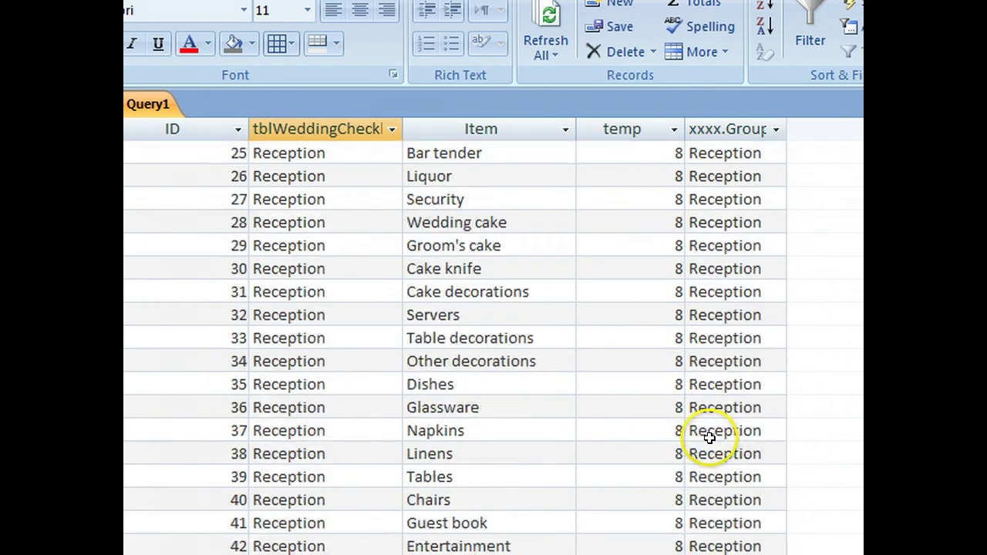
pyautogui.scroll(8, 710, 437)
pyautogui.click(728, 228)
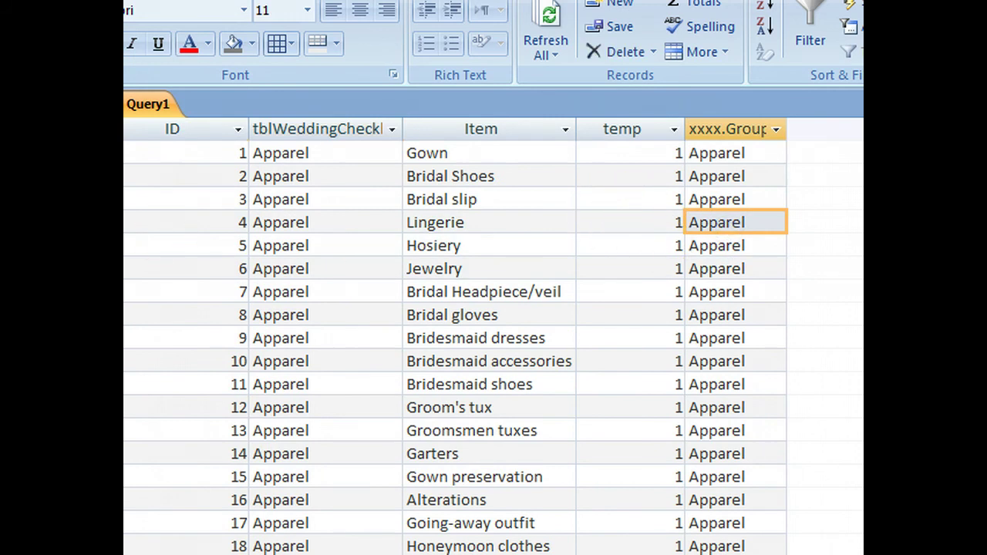
pyautogui.click(127, 39)
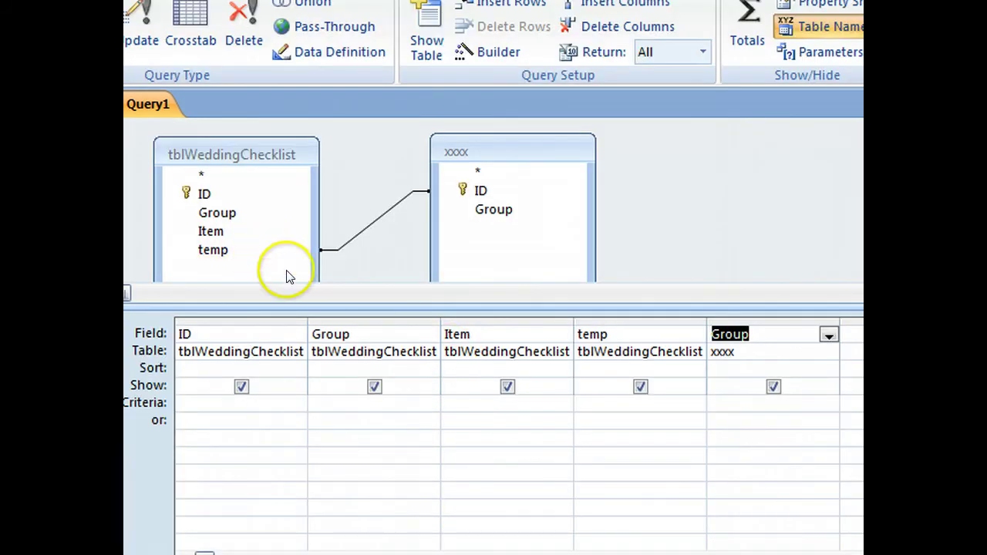
pyautogui.click(762, 320)
pyautogui.rightClick(763, 320)
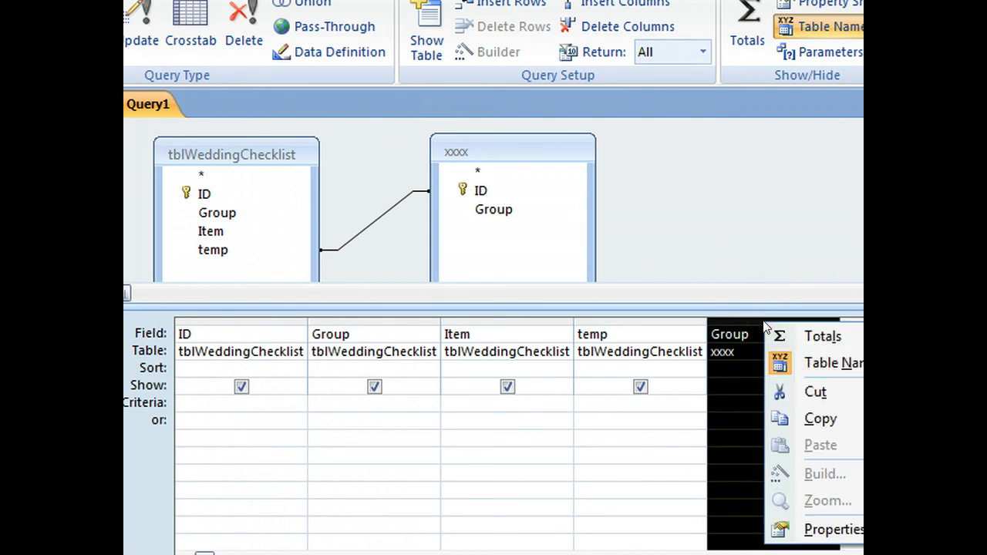
pyautogui.click(711, 247)
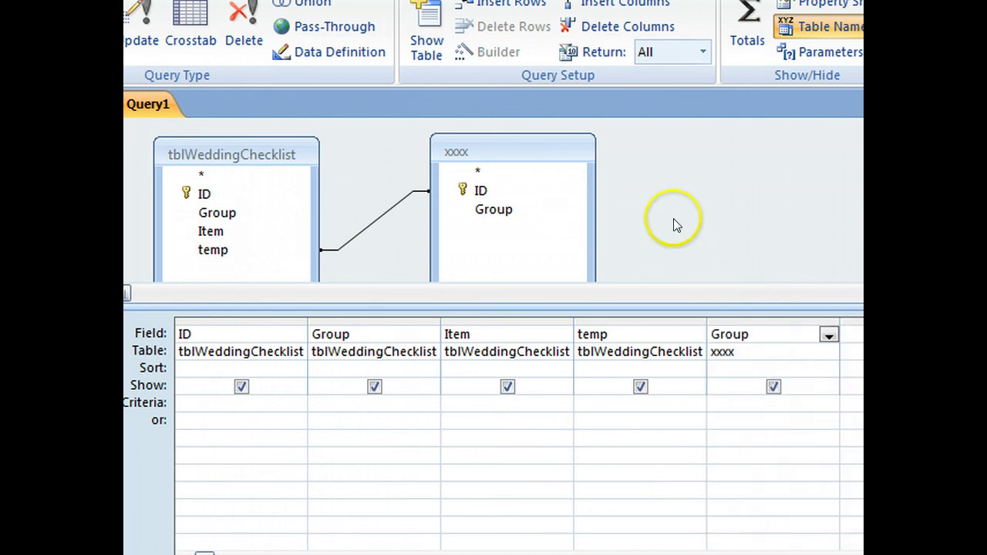
pyautogui.moveTo(518, 155); pyautogui.dragTo(498, 152)
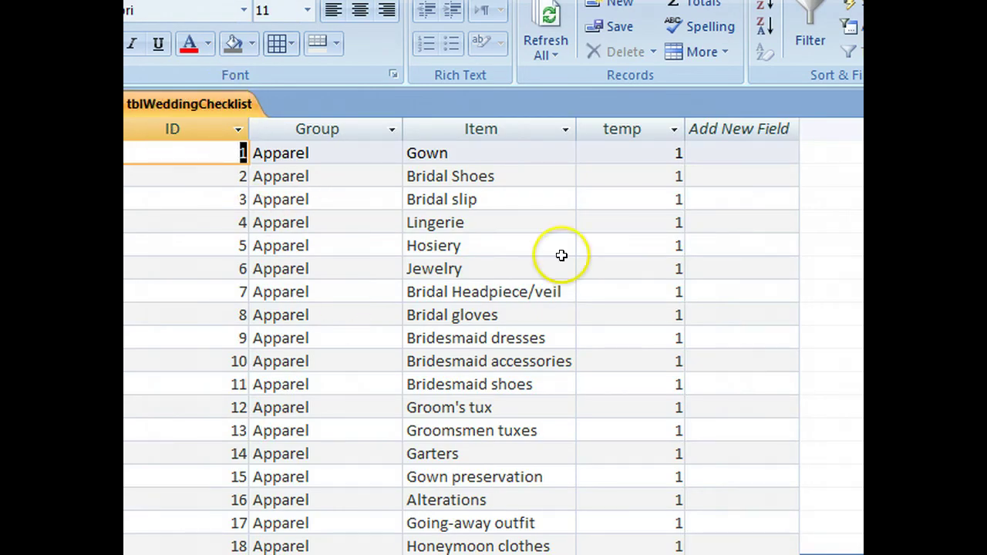
# Review the temp and Group columns of tblWeddingChecklist, and permanently delete the Group field in the table's design.
pyautogui.click(634, 129)
pyautogui.click(627, 170)
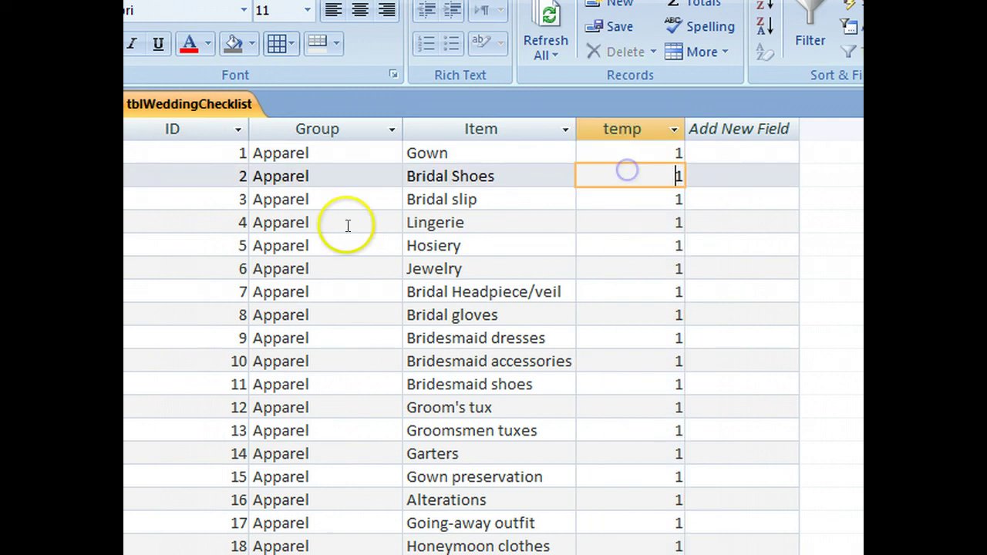
pyautogui.click(317, 130)
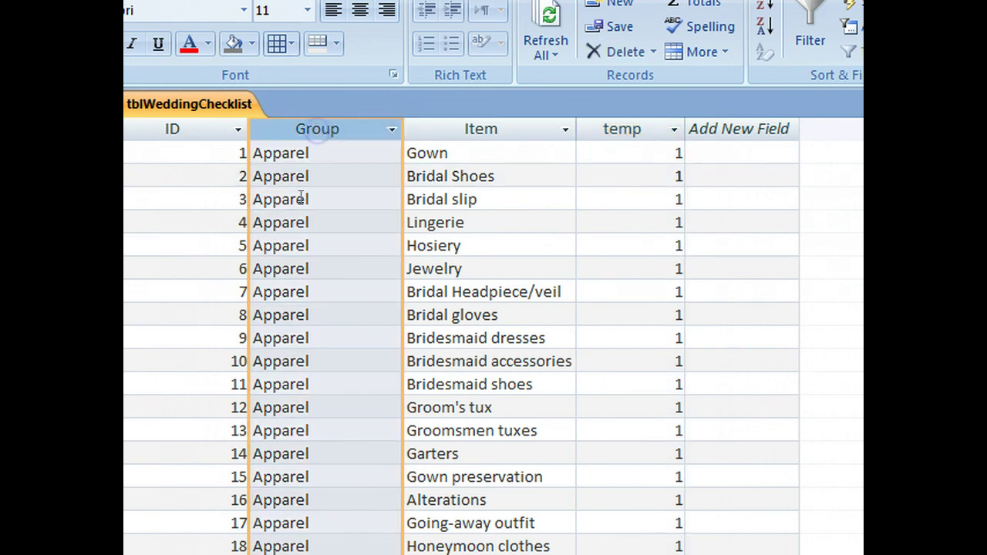
pyautogui.click(324, 226)
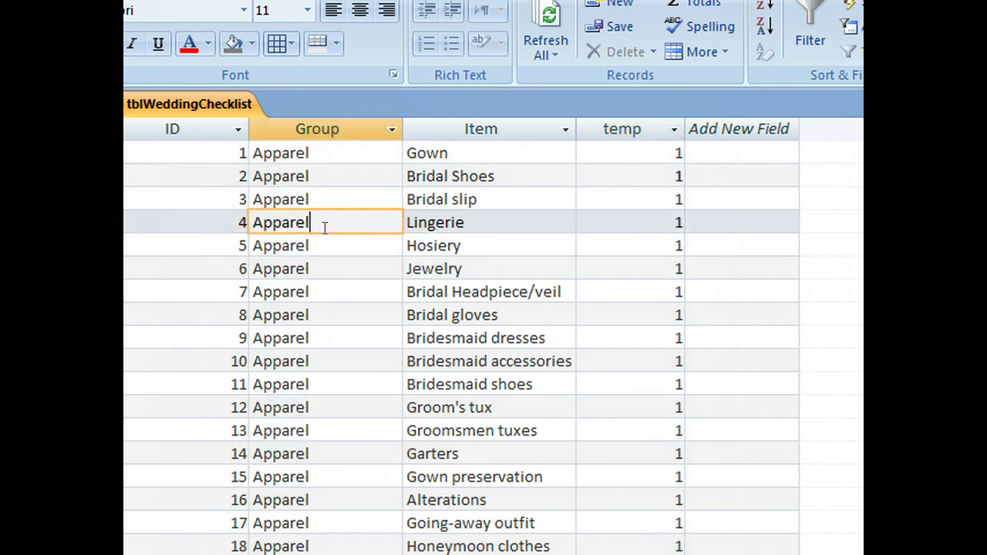
pyautogui.hotkey('ctrl', '.')
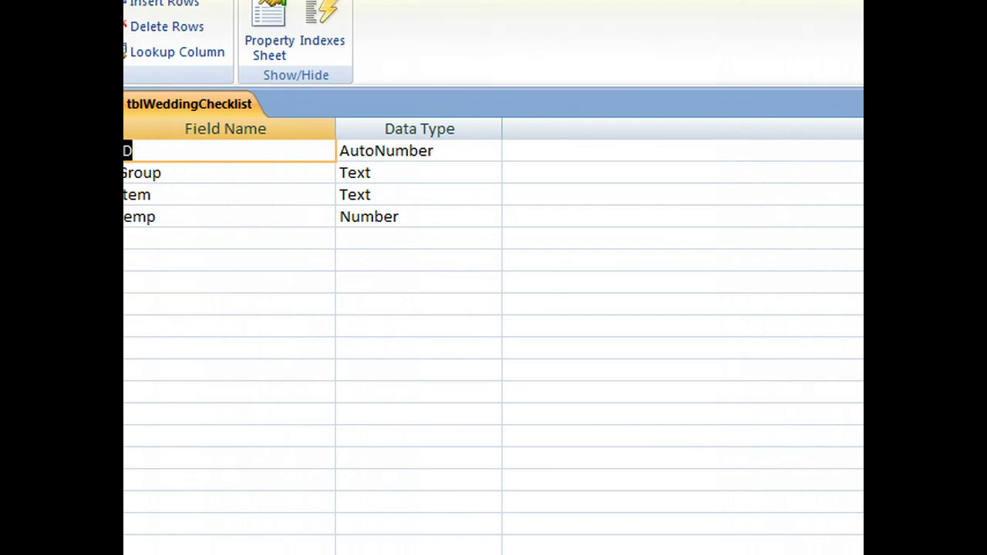
pyautogui.click(123, 173)
pyautogui.rightClick(139, 175)
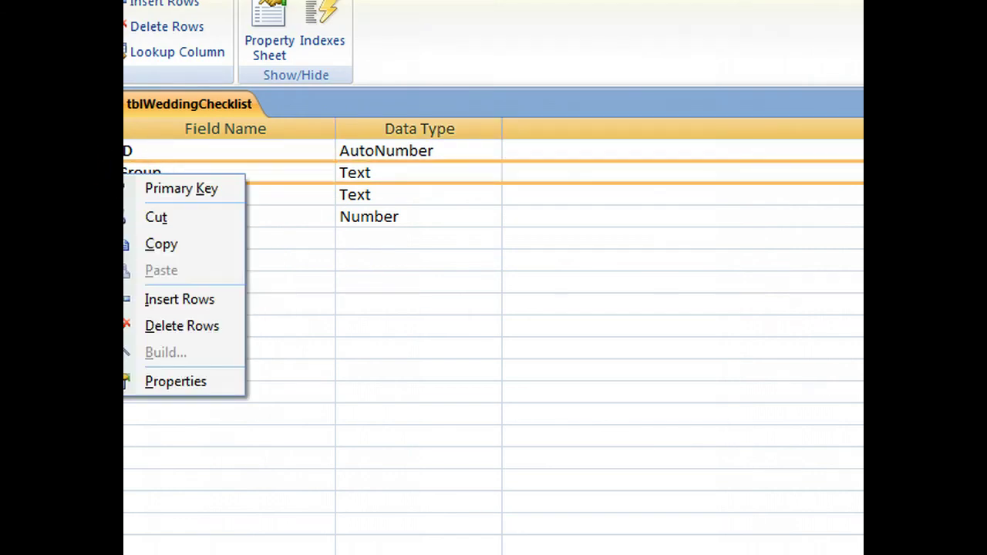
pyautogui.click(185, 326)
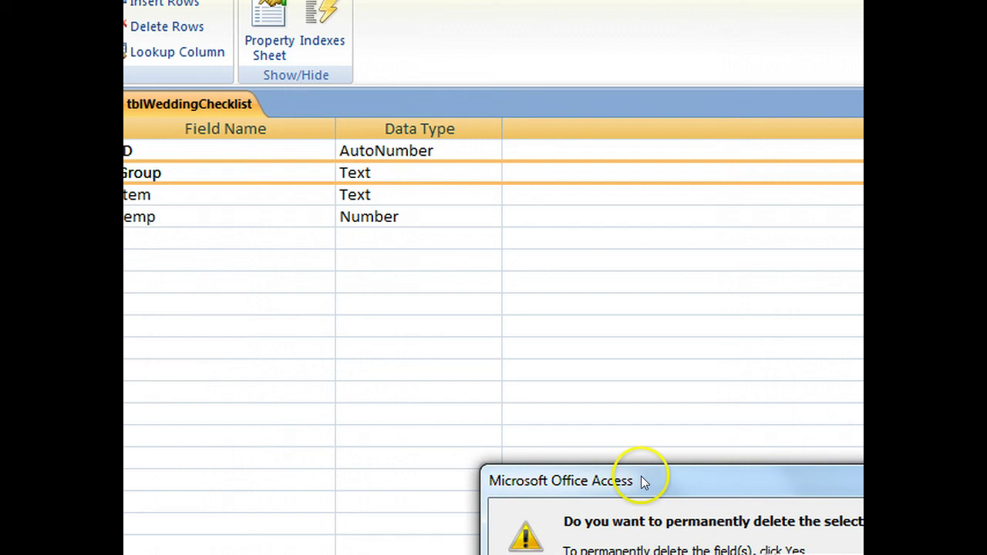
pyautogui.moveTo(644, 483); pyautogui.dragTo(547, 340)
pyautogui.click(661, 435)
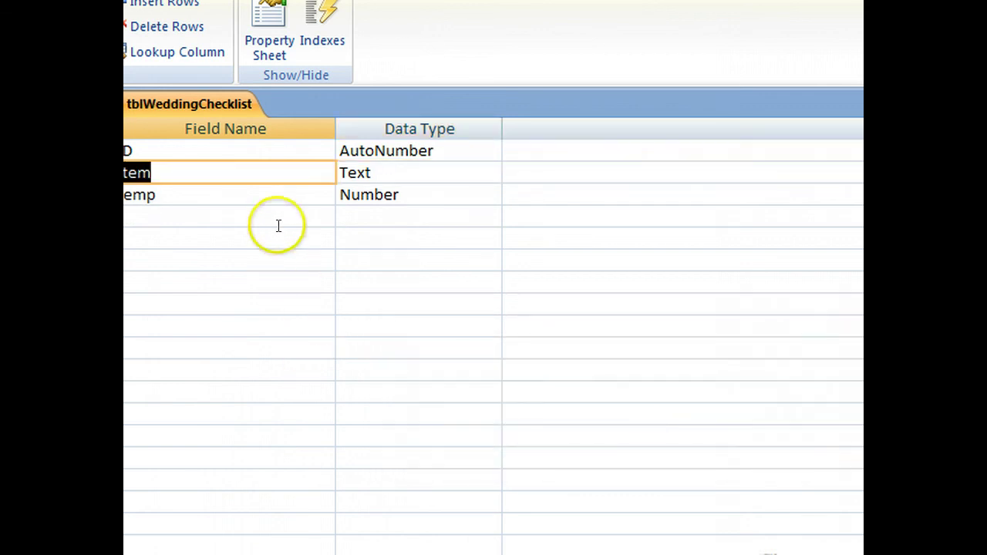
# Rename the temp field of tblWeddingChecklist to Group, and change that name to Sets.
pyautogui.click(213, 199)
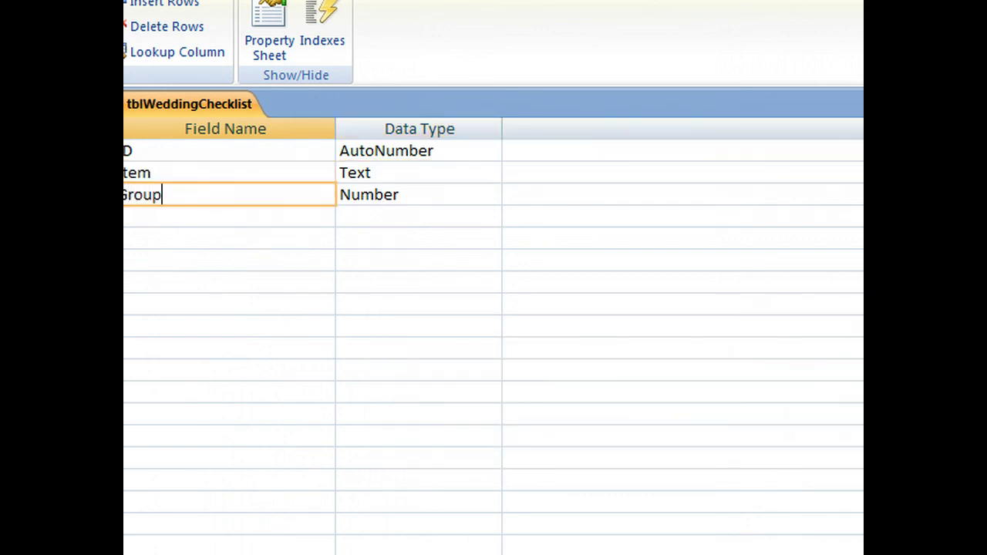
pyautogui.click(264, 260)
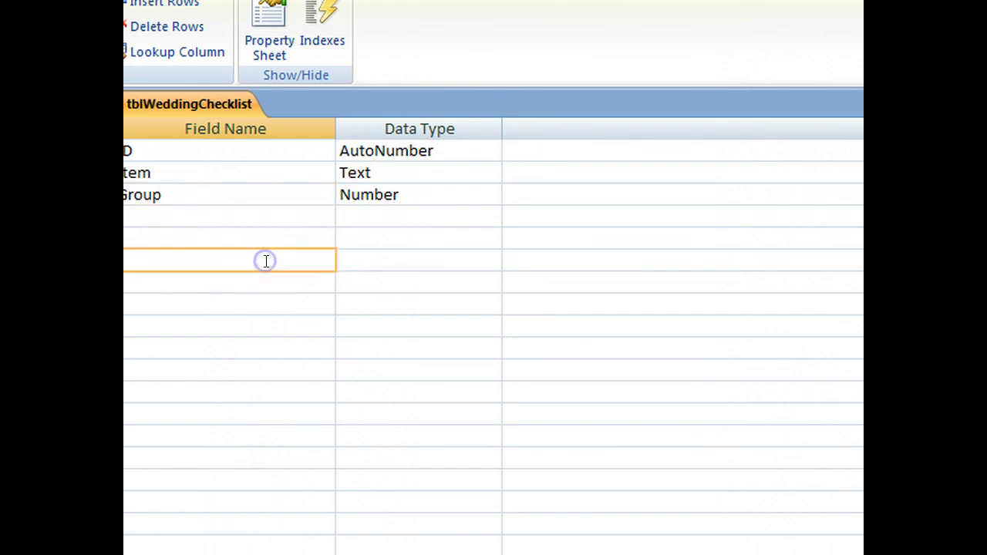
pyautogui.doubleClick(178, 198)
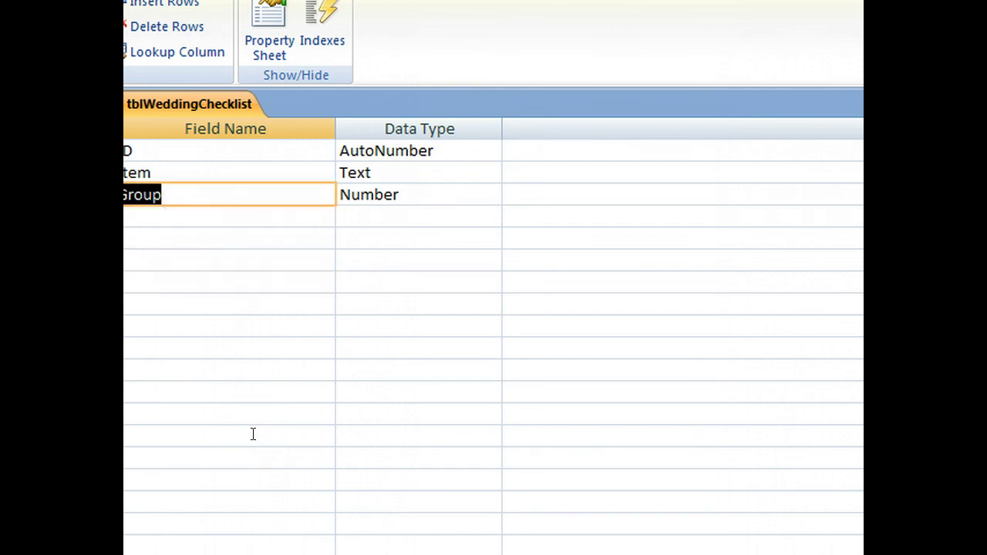
pyautogui.write('Set')
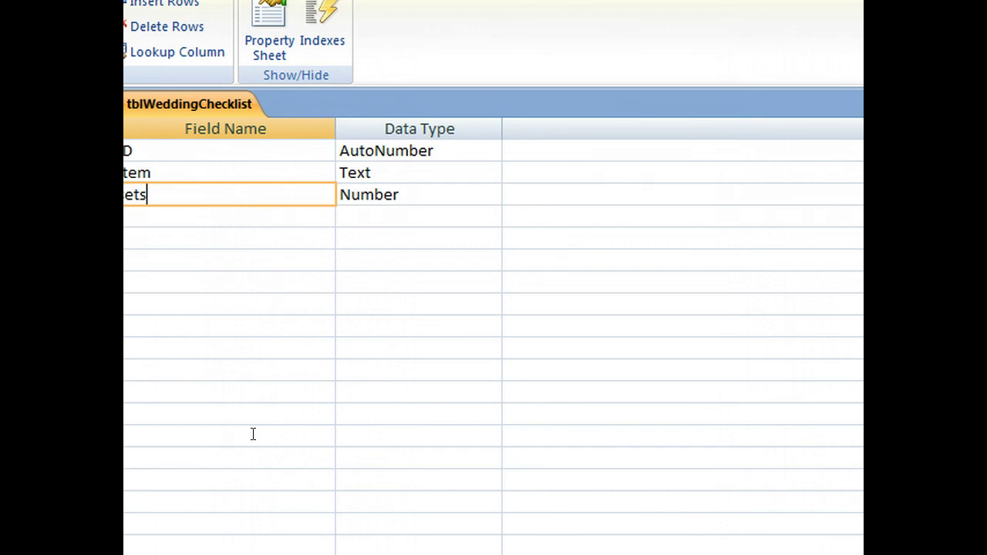
pyautogui.click(251, 325)
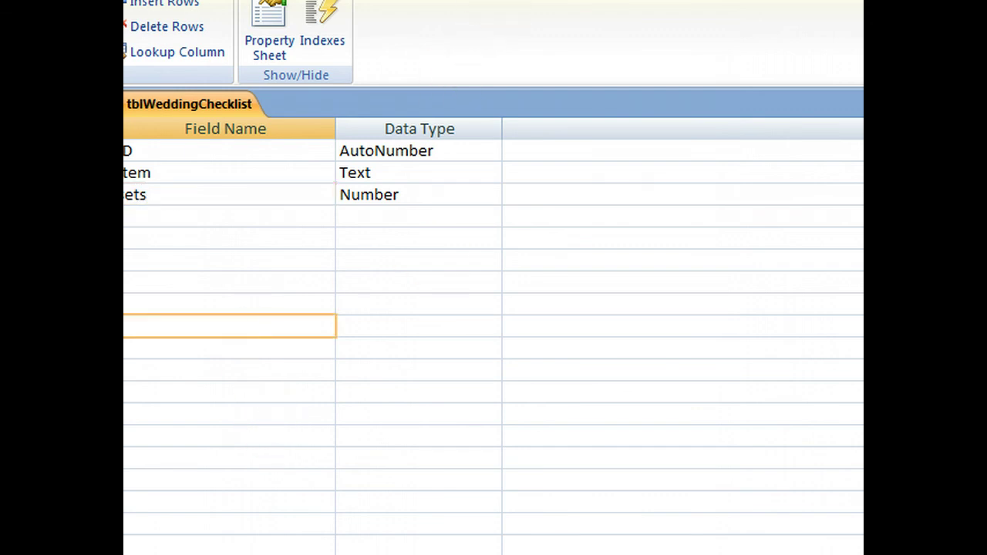
pyautogui.click(186, 188)
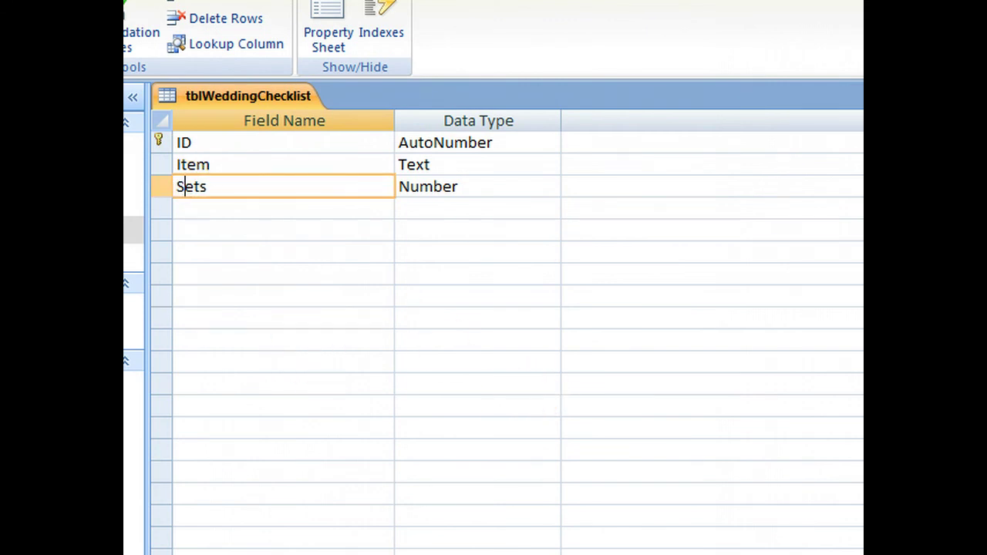
# Close tblWeddingChecklist saving its design changes, and reopen it briefly to check the Sets column.
pyautogui.hotkey('ctrl', 'w')
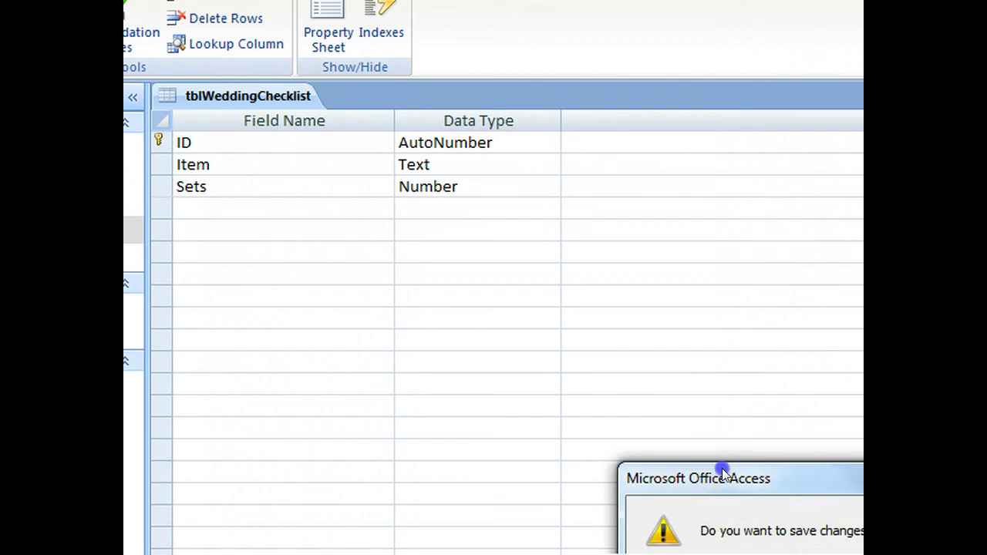
pyautogui.moveTo(723, 467); pyautogui.dragTo(537, 314)
pyautogui.click(595, 412)
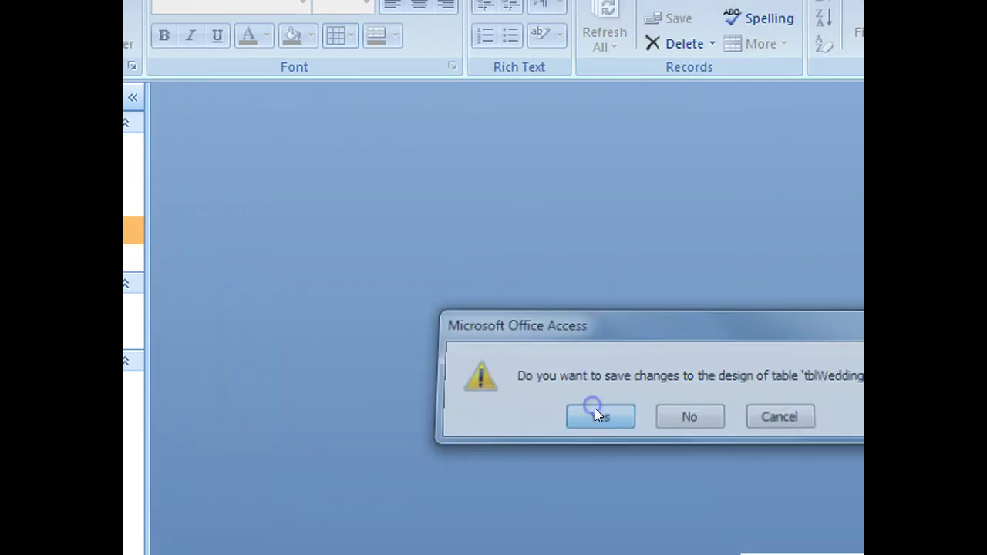
pyautogui.doubleClick(133, 230)
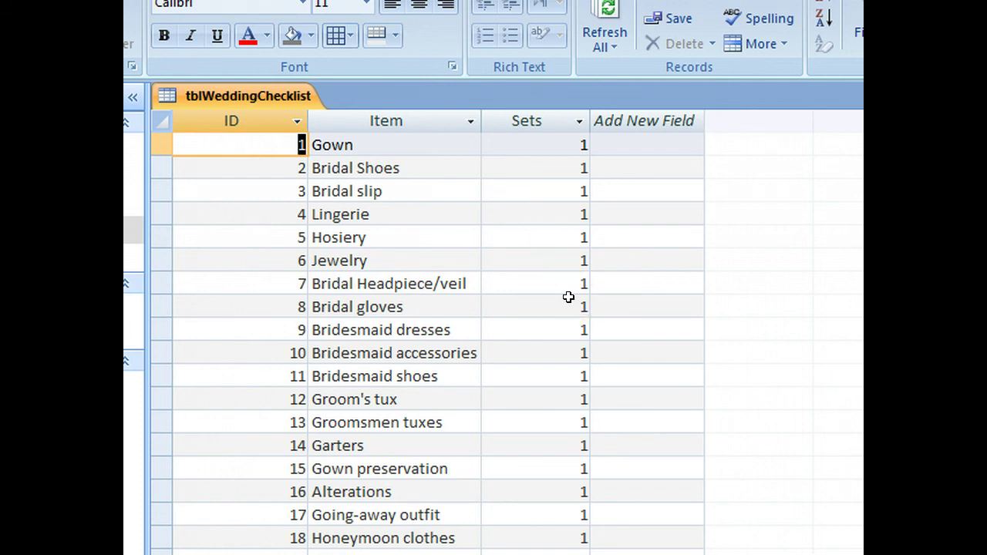
pyautogui.hotkey('ctrl', 'w')
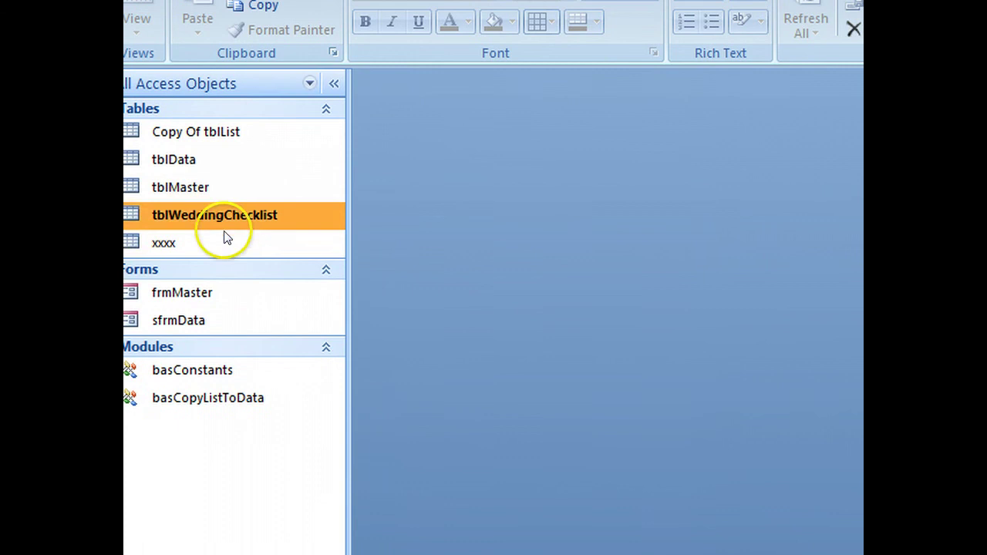
# Rename the xxxx table.
pyautogui.click(192, 236)
pyautogui.rightClick(189, 234)
pyautogui.click(305, 386)
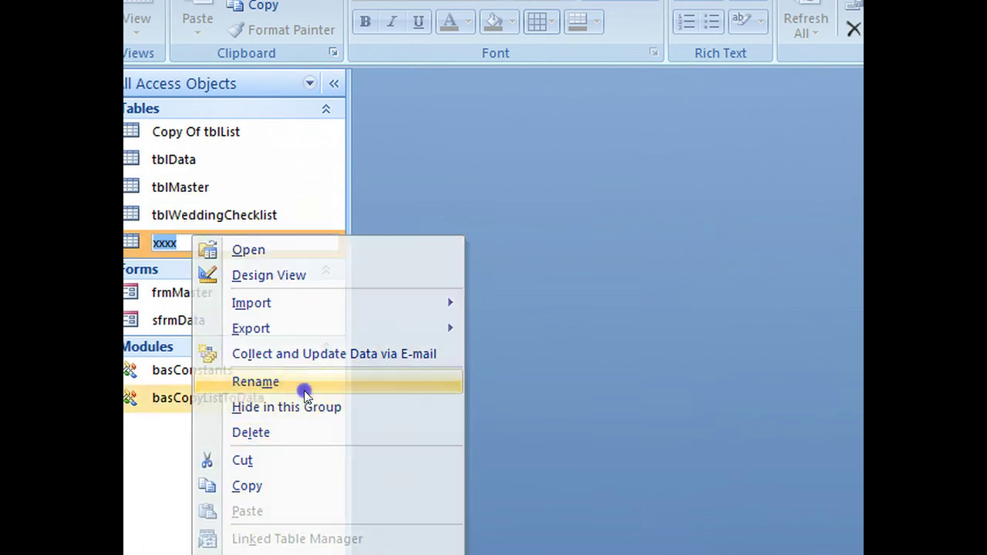
pyautogui.write('t')
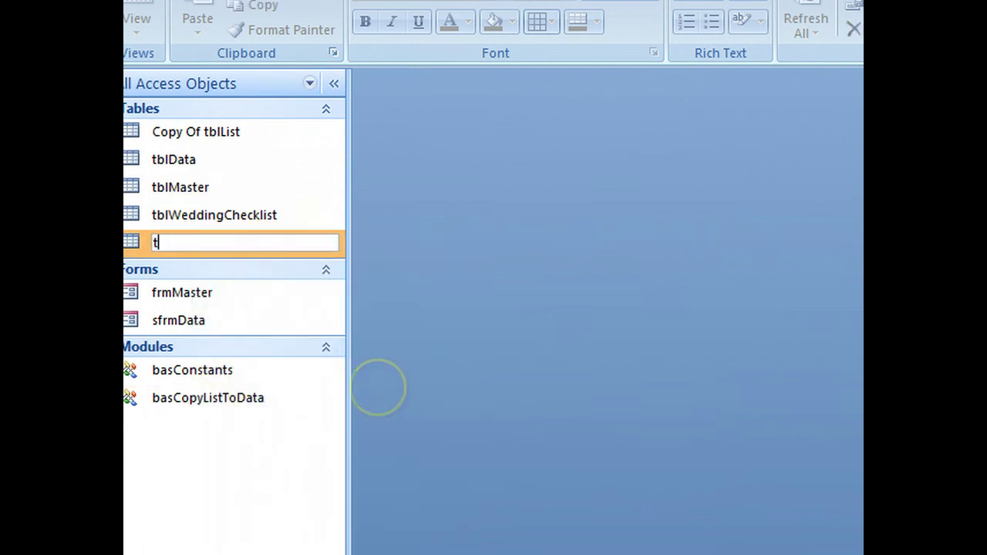